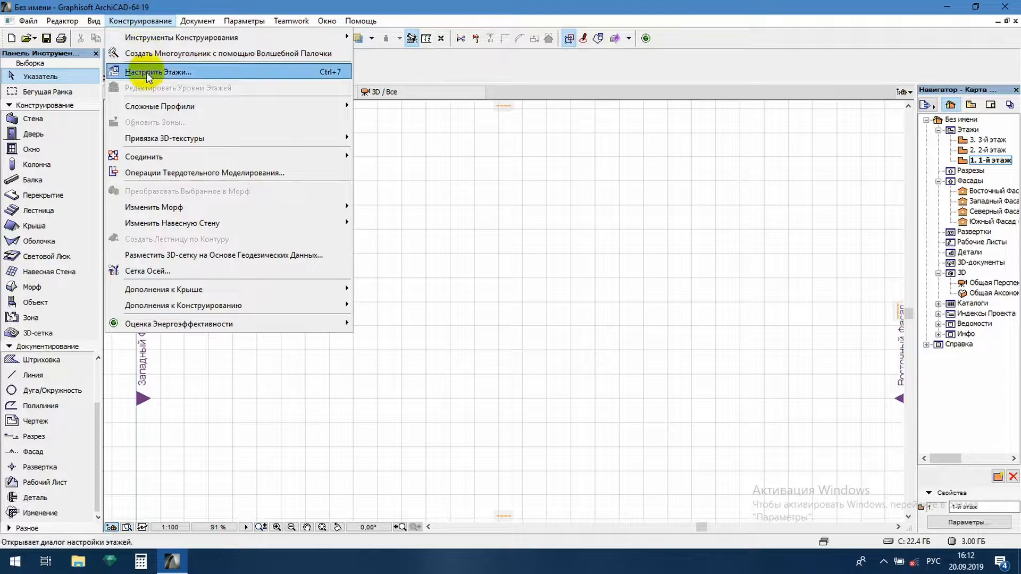
- Set the height of the first floor (1-й этаж) to 3000 mm in the floor settings
left_click(146, 72)
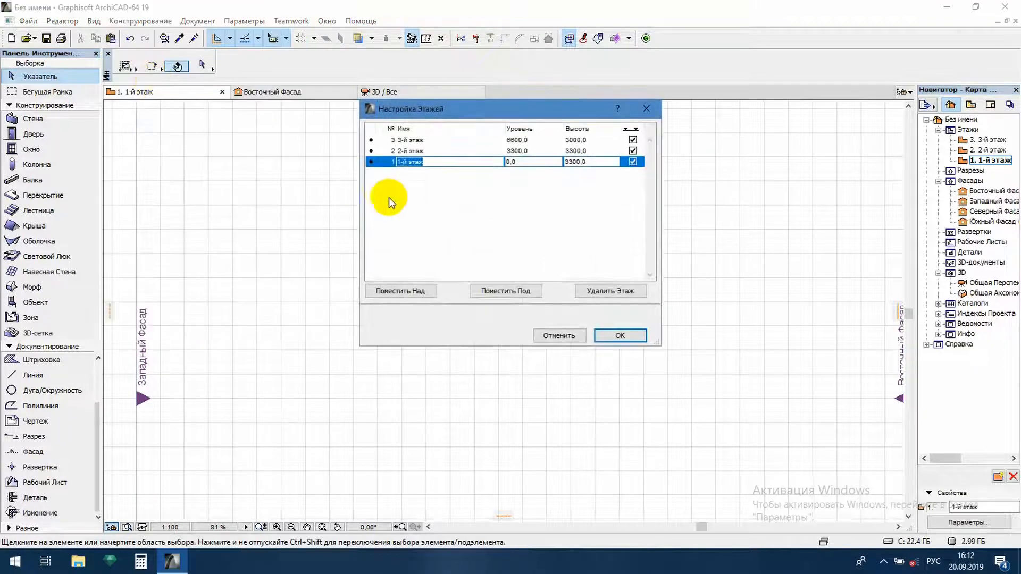
left_click(572, 162)
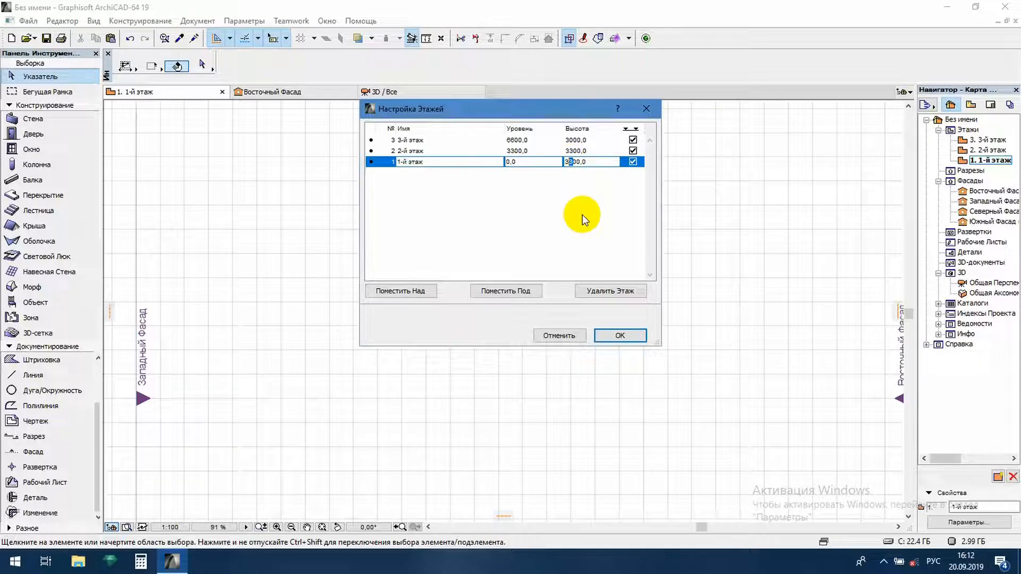
key("Tab")
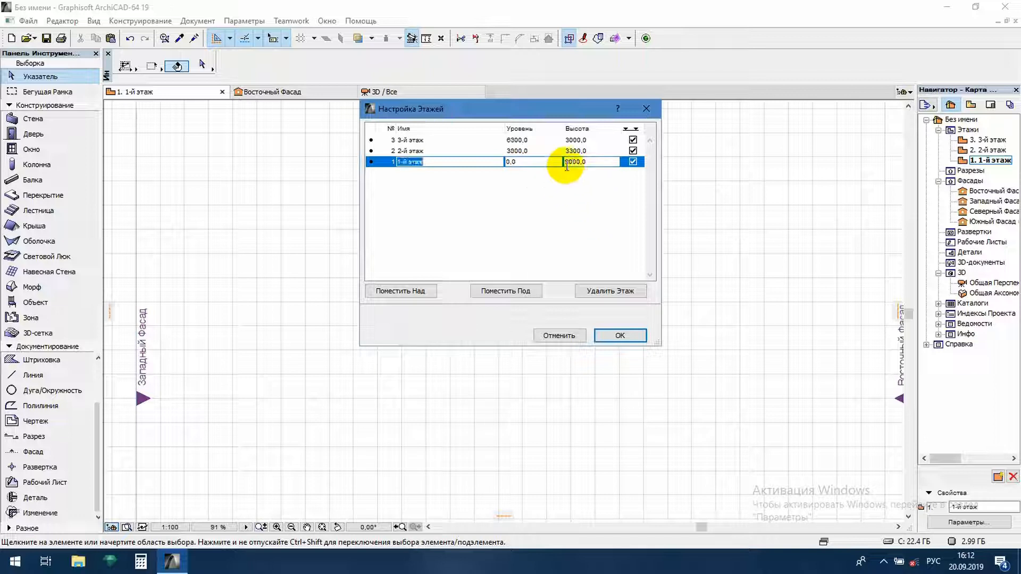
left_click(620, 336)
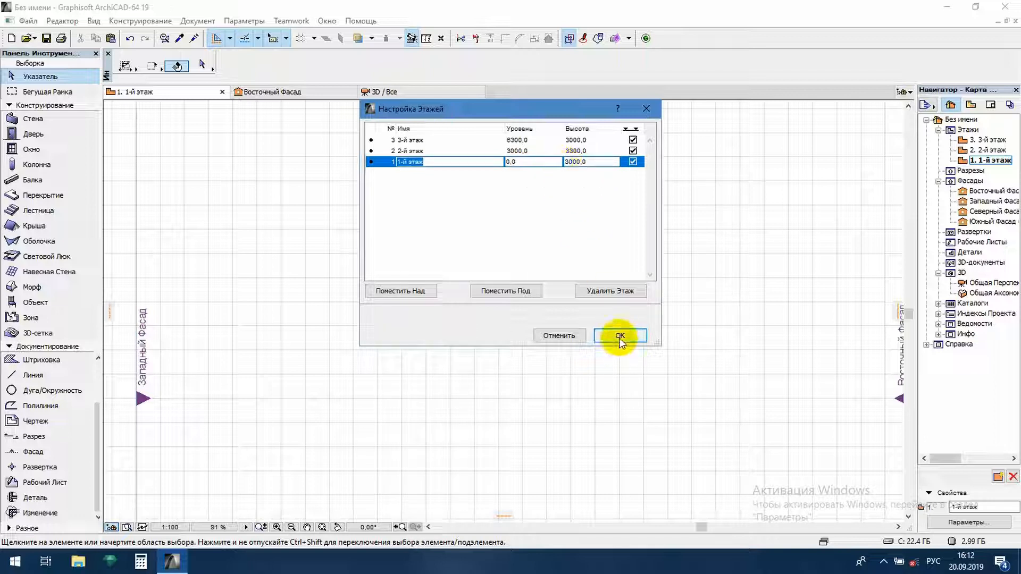
- Open the default wall settings and try a wall thickness of 250 mm
left_click(71, 118)
left_click(203, 65)
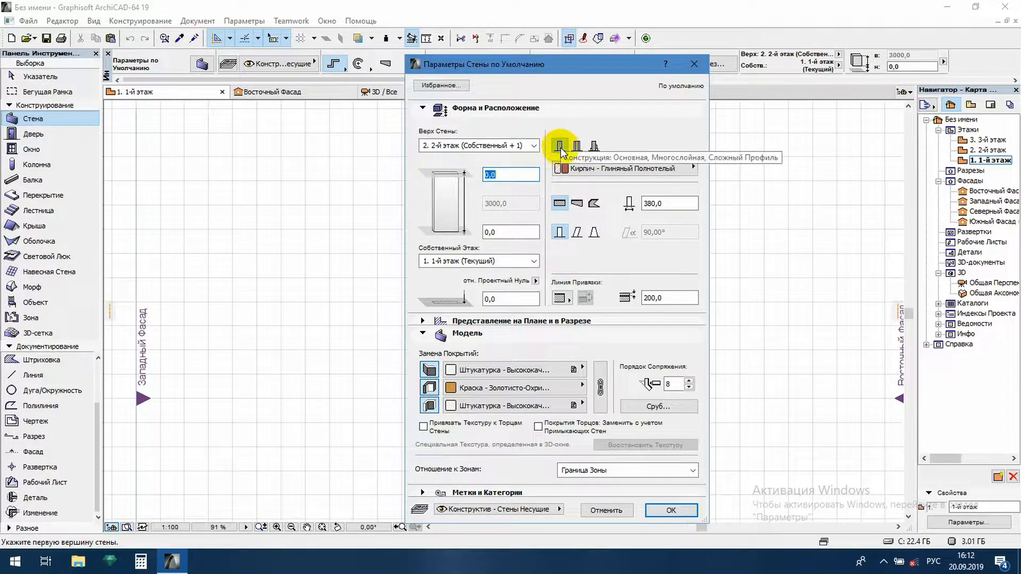
left_click_drag(666, 204, 646, 203)
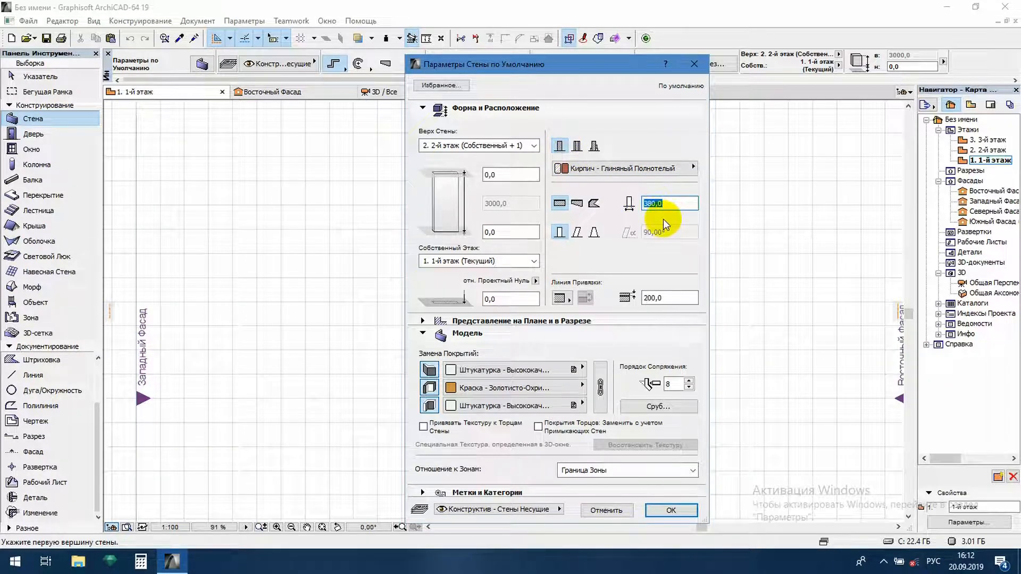
type("250")
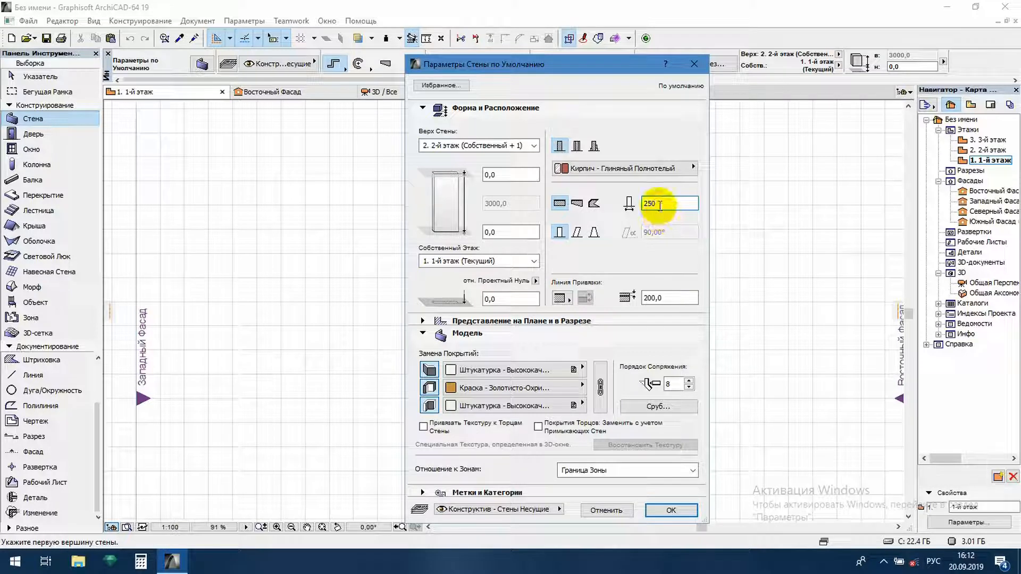
- Try a default wall thickness of 120 mm and finish by setting it to 380 mm
left_click_drag(658, 204, 628, 206)
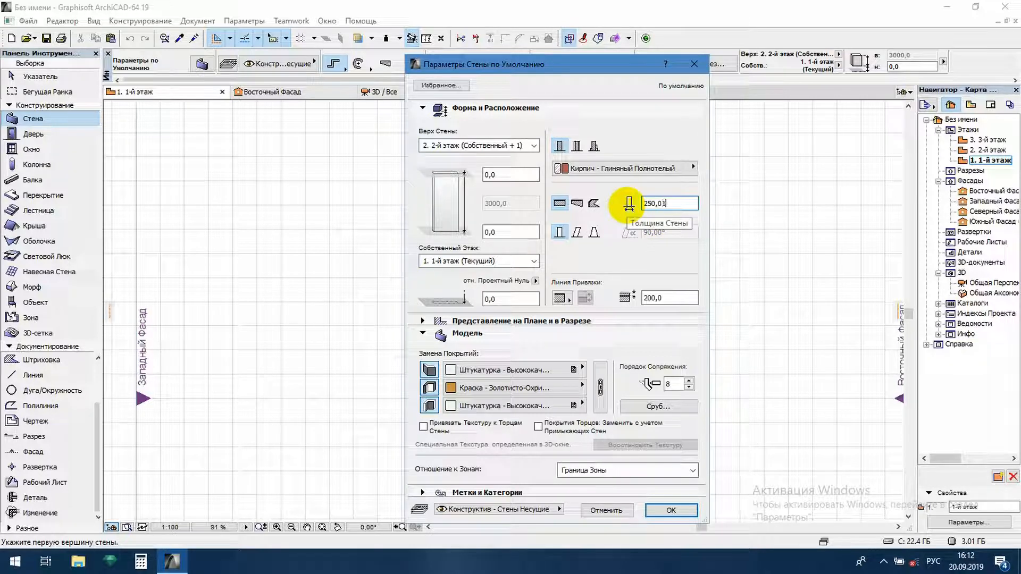
key("BackSpace")
key("BackSpace")
key("BackSpace")
key("BackSpace")
key("BackSpace")
key("BackSpace")
key("BackSpace")
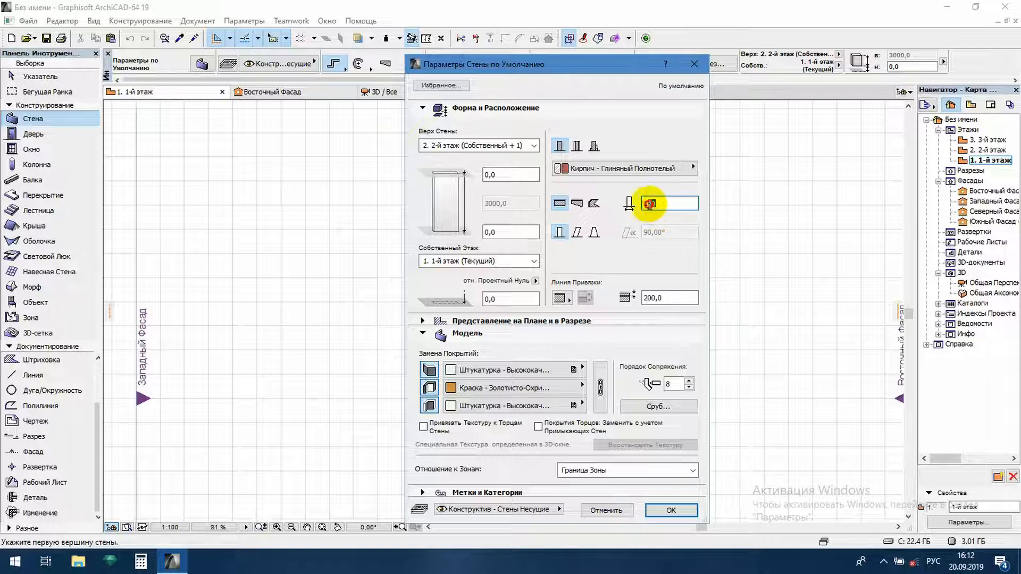
left_click_drag(665, 206, 634, 210)
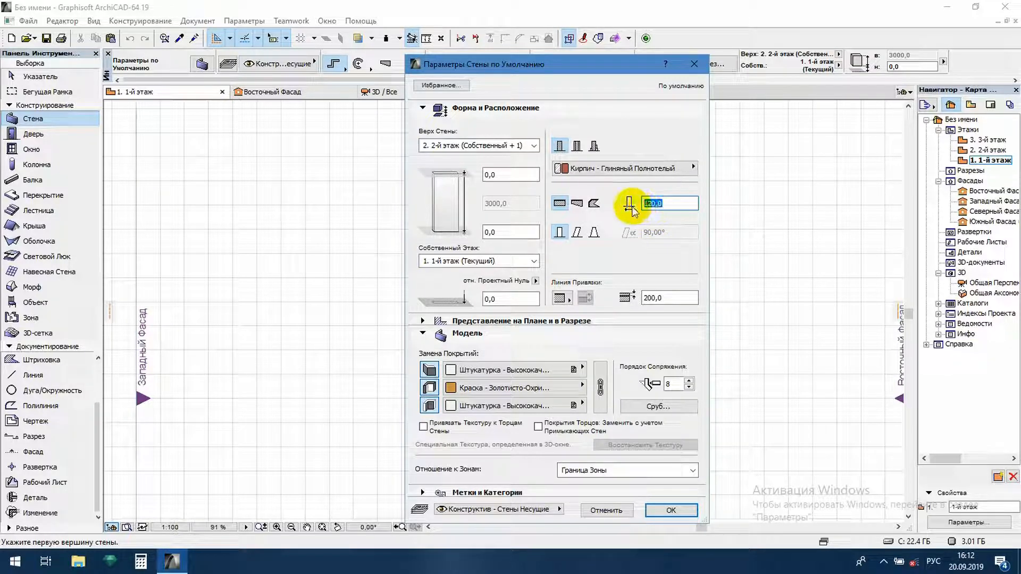
type("380")
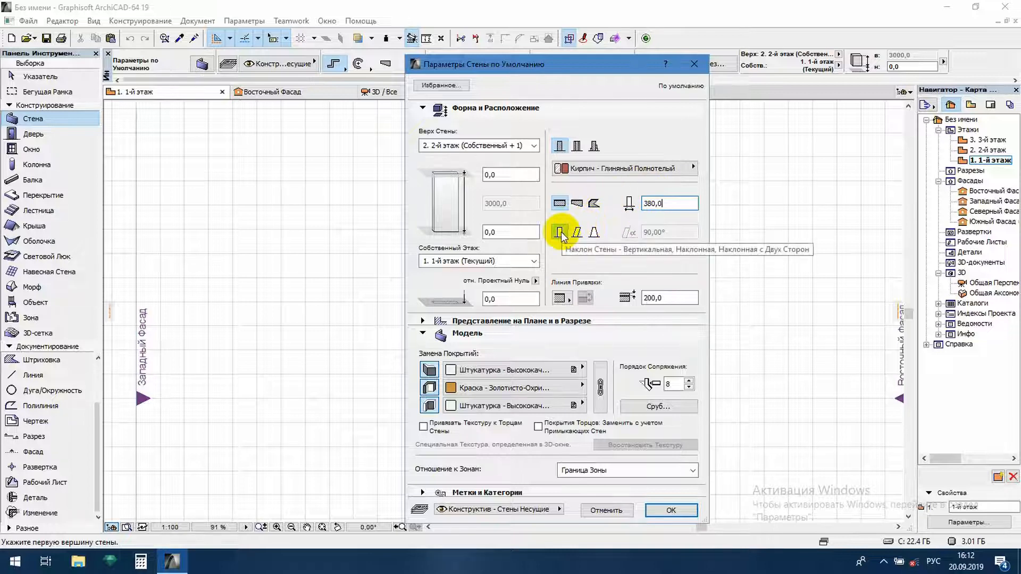
- Try the slanted and double-slanted wall profiles and return to the vertical one
left_click(577, 233)
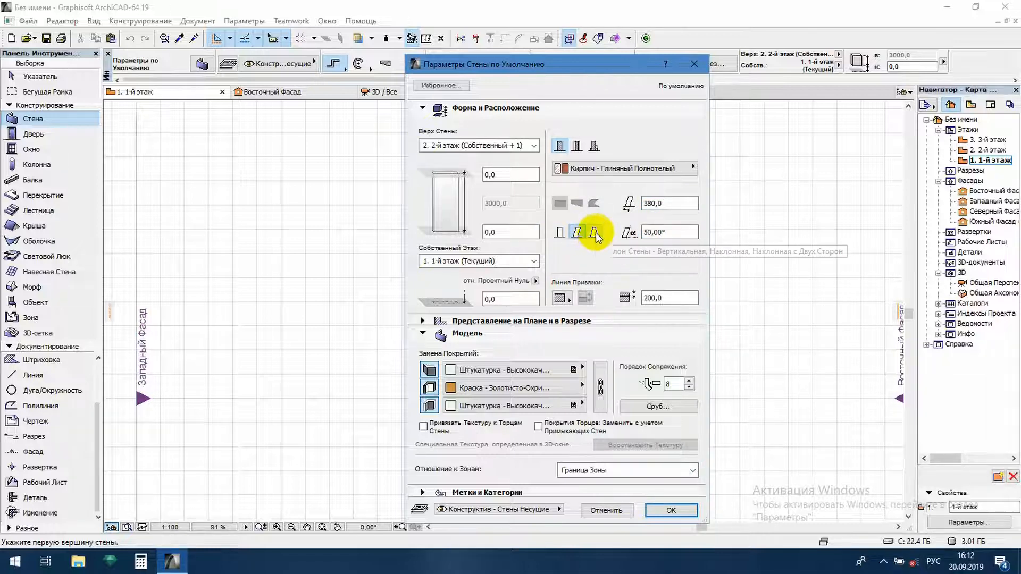
left_click(595, 234)
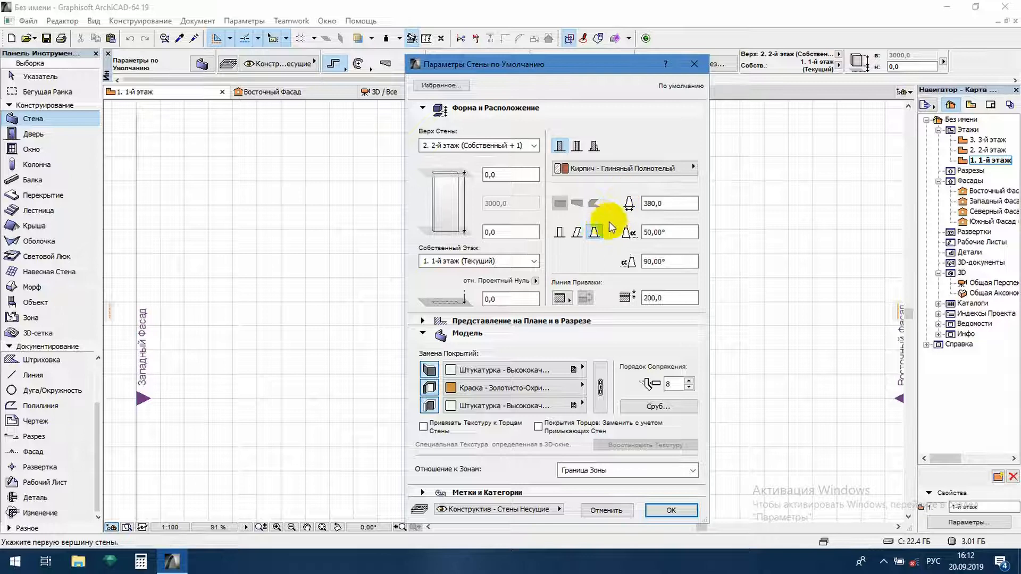
left_click(560, 234)
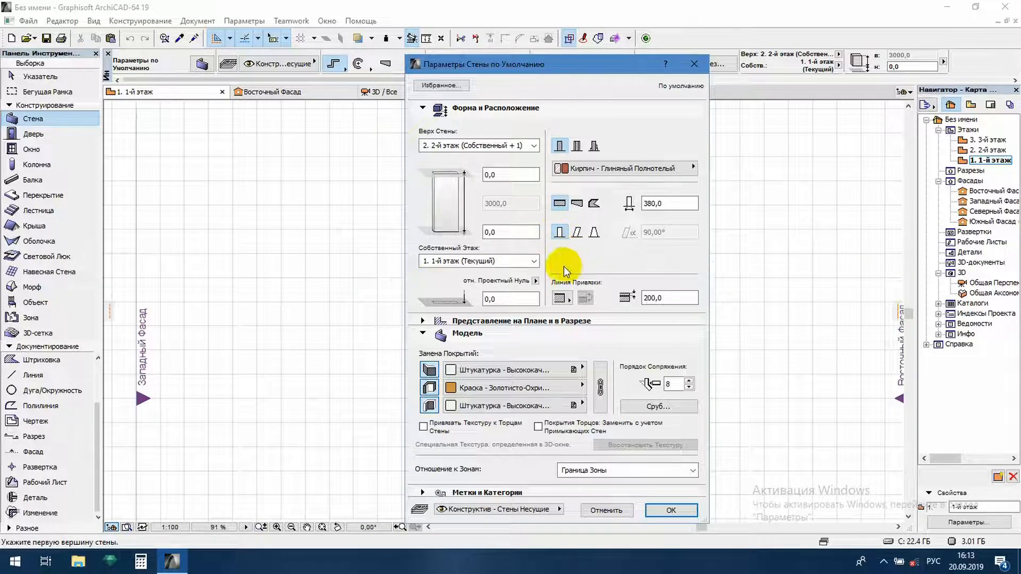
- Override the first wall surface finish with Штукатурка - Шероховатая Желтая
left_click(496, 371)
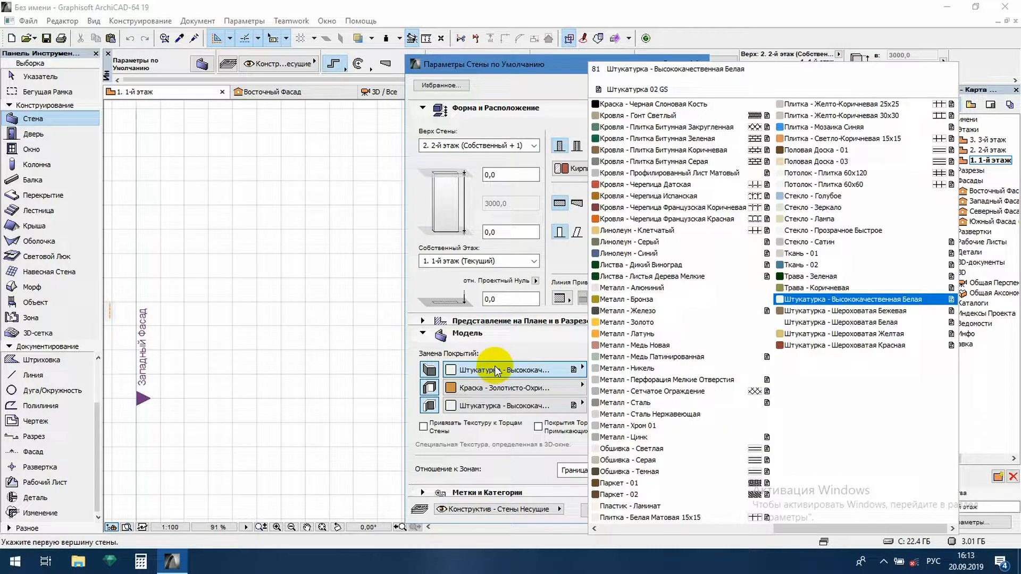
left_click(666, 333)
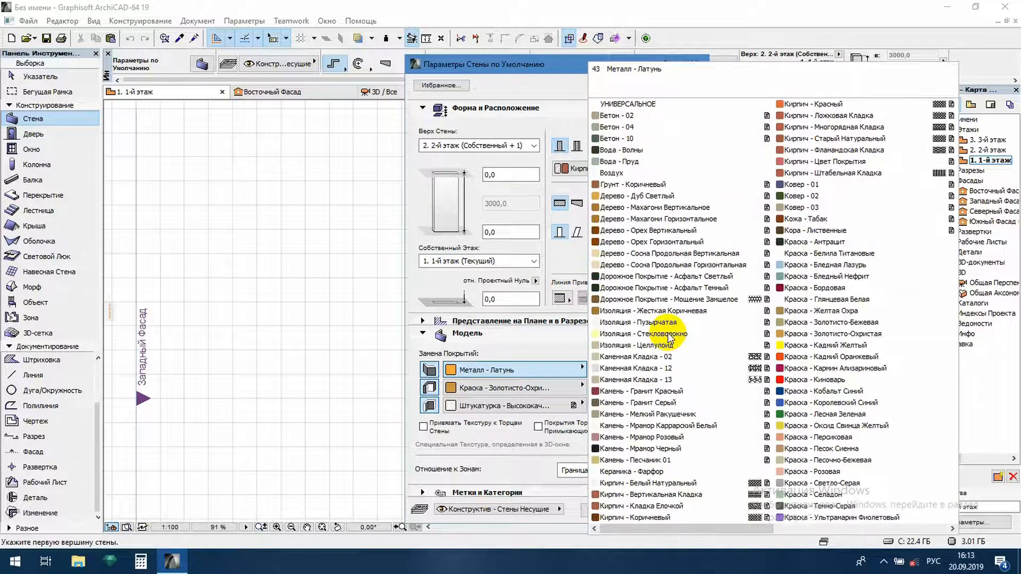
scroll(669, 337, "down", 3)
left_click(815, 335)
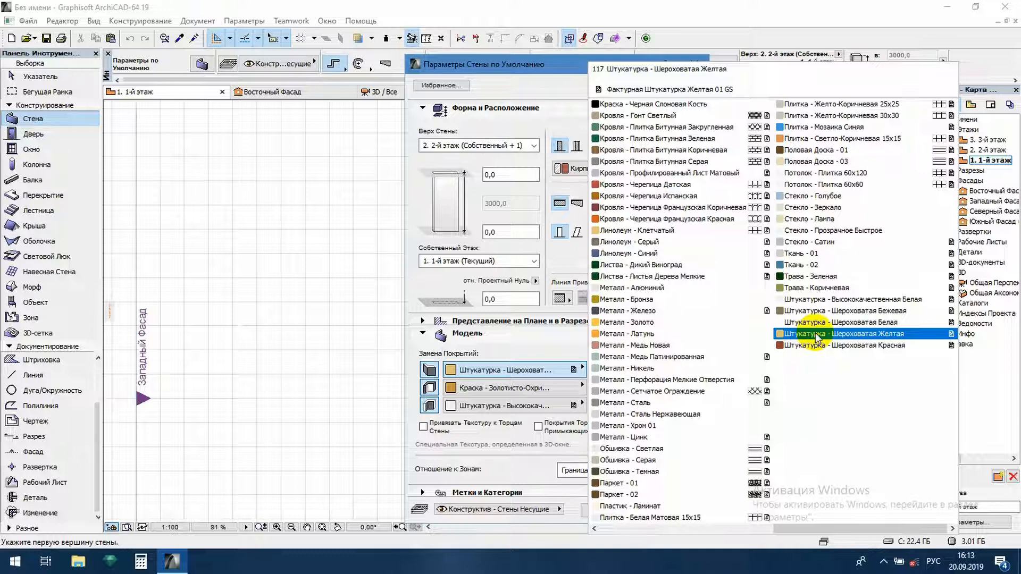
left_click(817, 336)
- Set the second wall surface finish to Краска - Белила Титановые, and accept the wall settings with a reference line offset of 200 mm
left_click(508, 389)
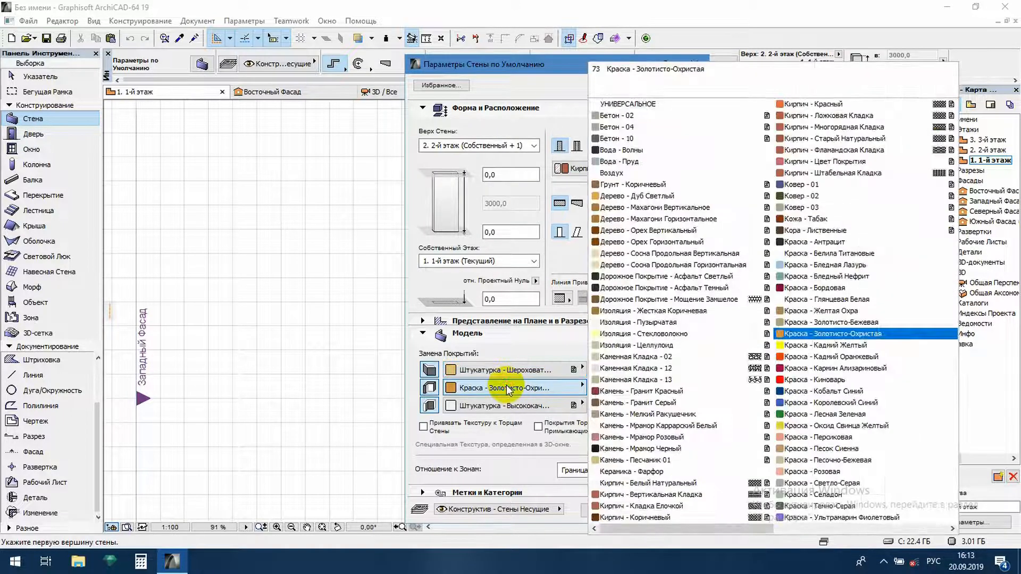
left_click(736, 324)
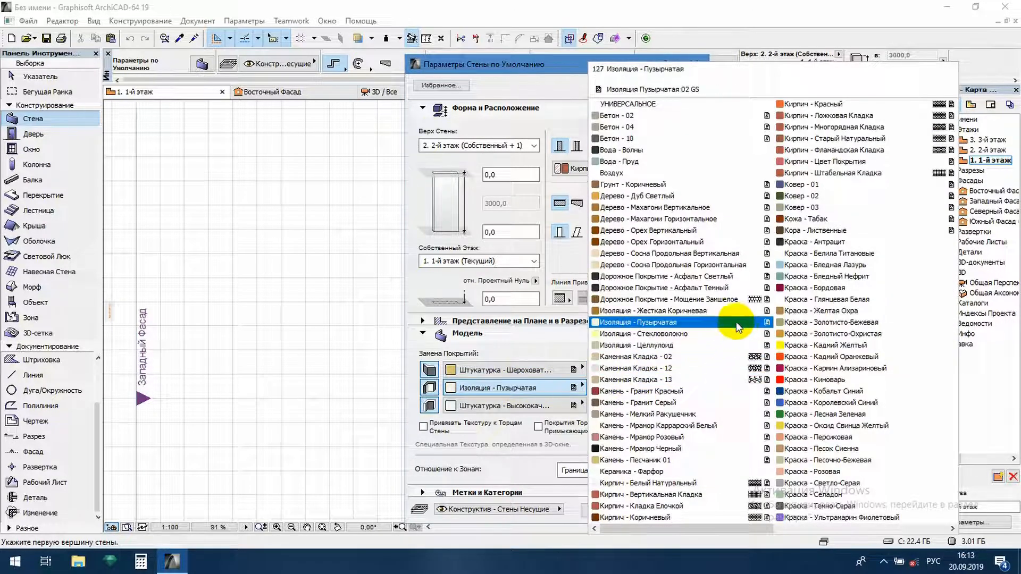
left_click(804, 301)
left_click(819, 253)
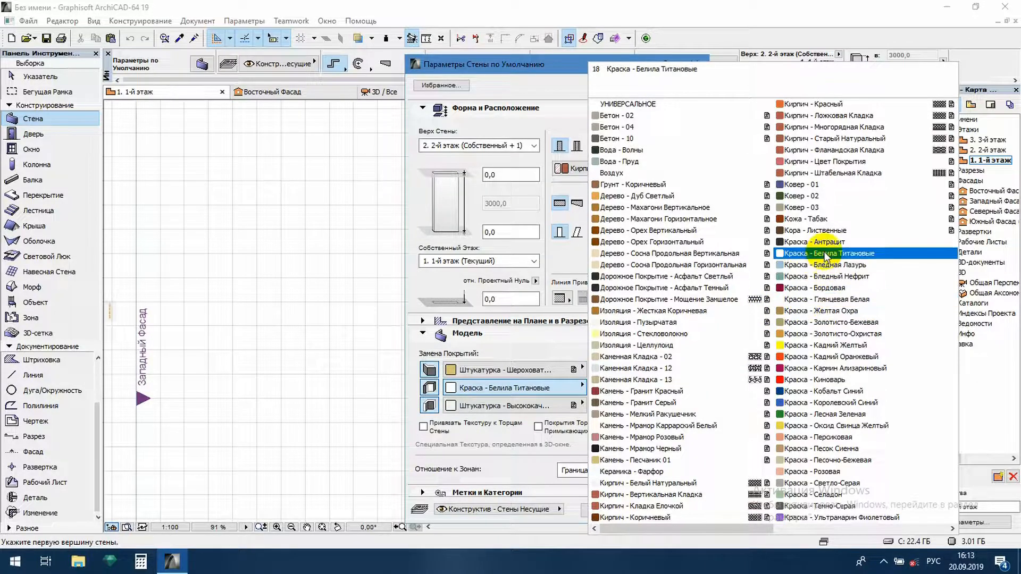
left_click(819, 252)
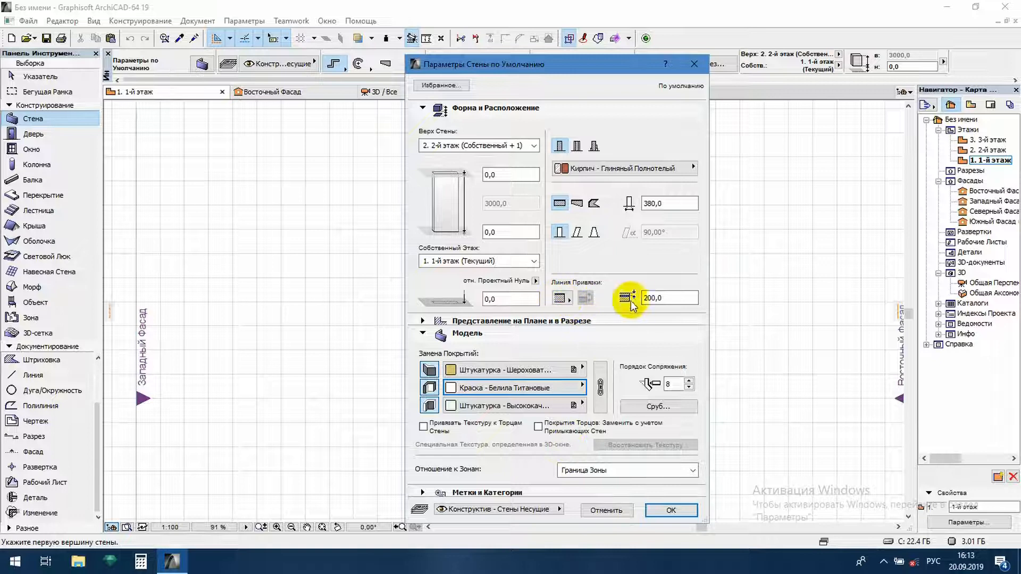
double_click(662, 298)
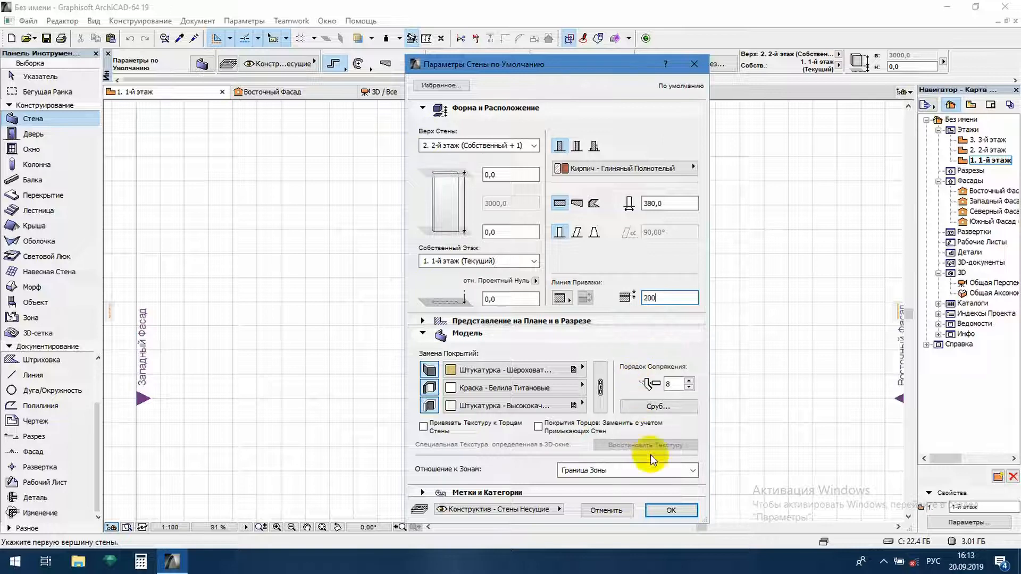
left_click(670, 511)
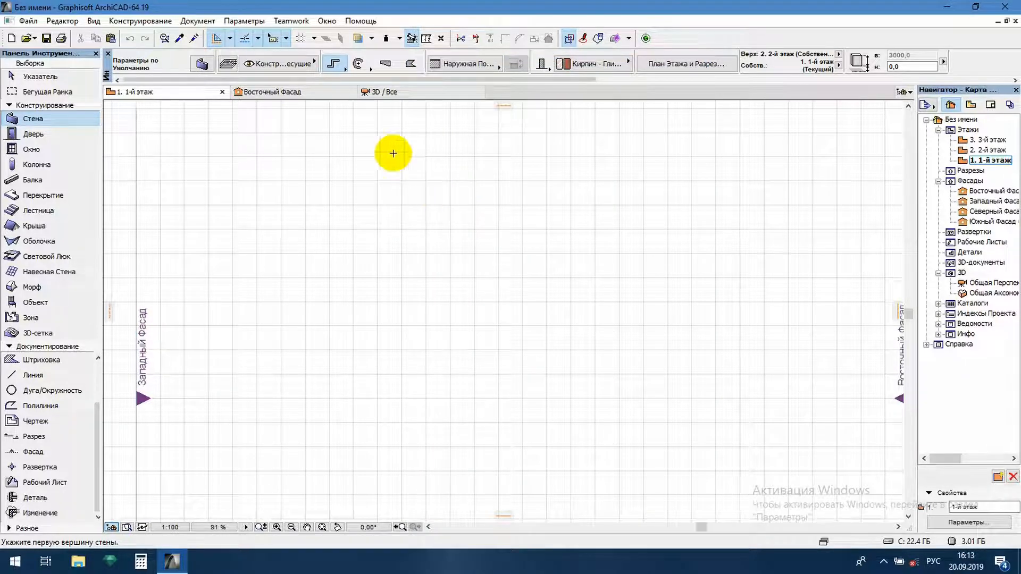
- Draw a single straight horizontal wall about 9500 mm long in the upper middle of the plan
left_click(345, 68)
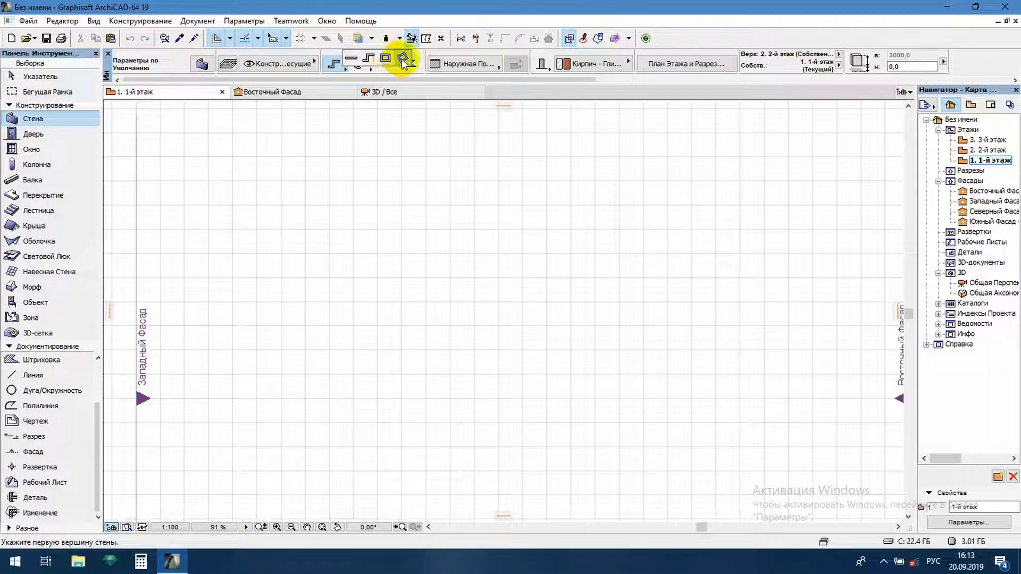
left_click(351, 62)
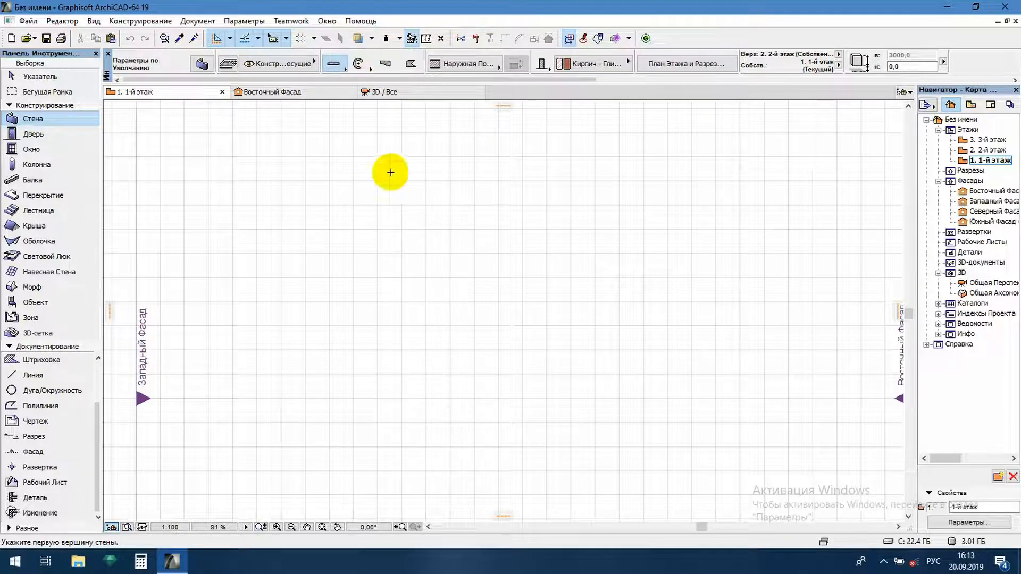
left_click(352, 240)
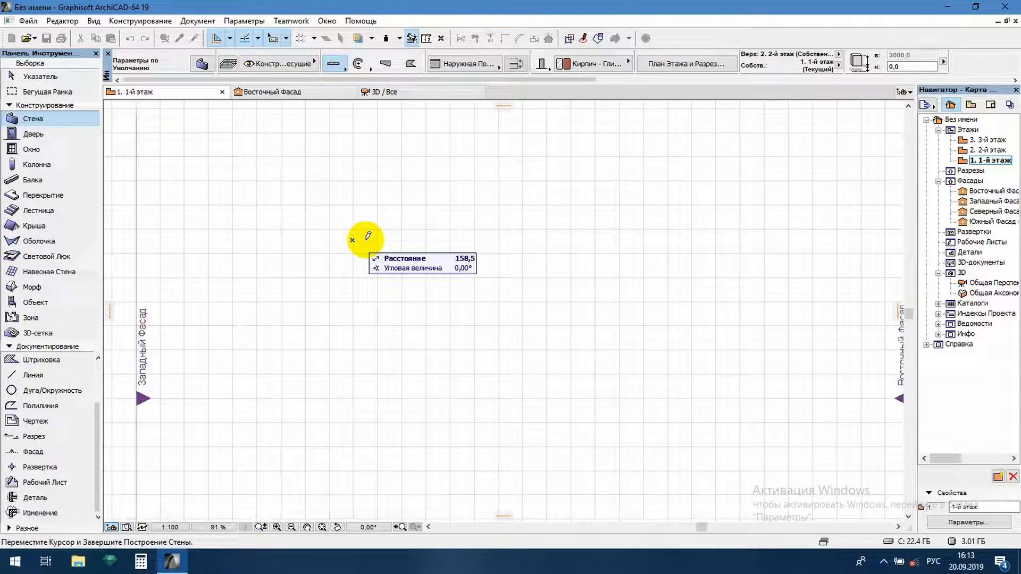
left_click(582, 241)
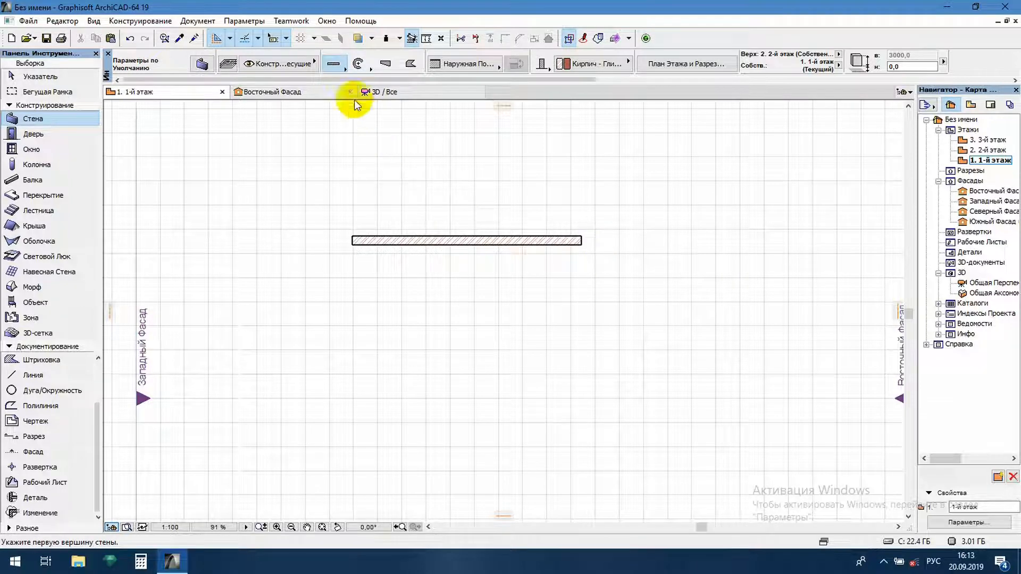
- Using chained wall geometry, draw a wall down from the existing wall's right end and a bottom wall about 9480 mm long to the left
left_click(343, 69)
left_click(367, 58)
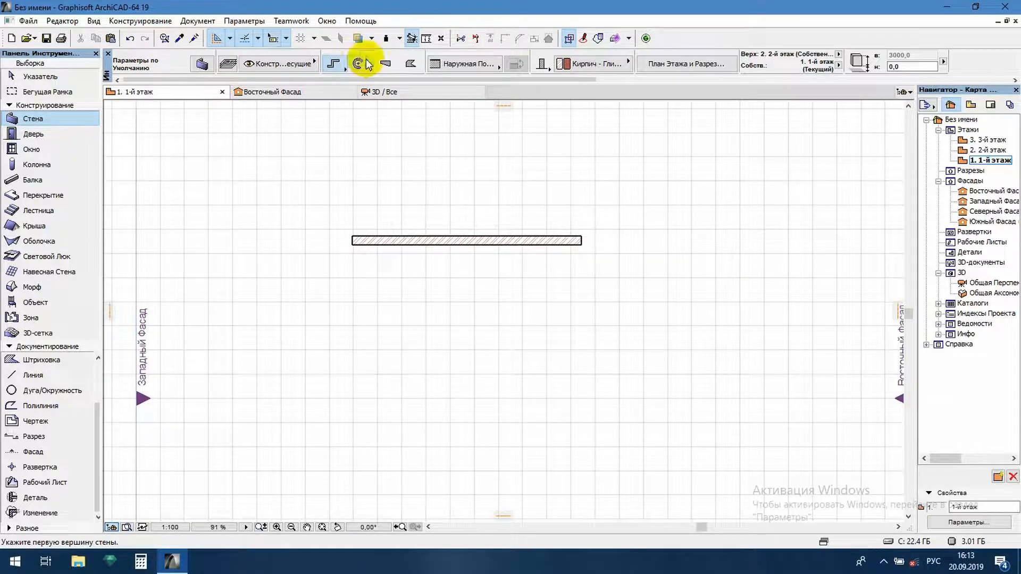
left_click(582, 241)
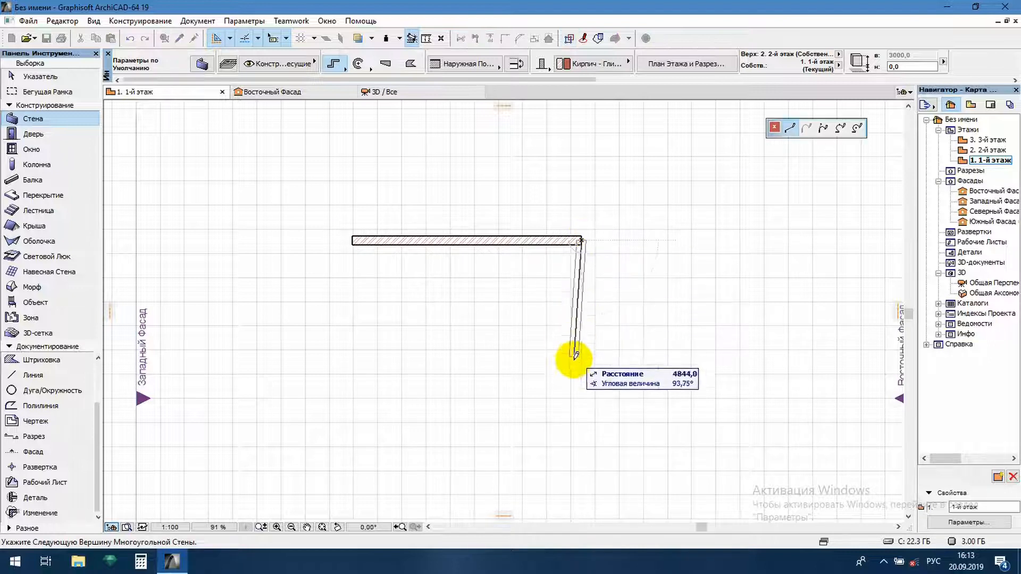
left_click(582, 417)
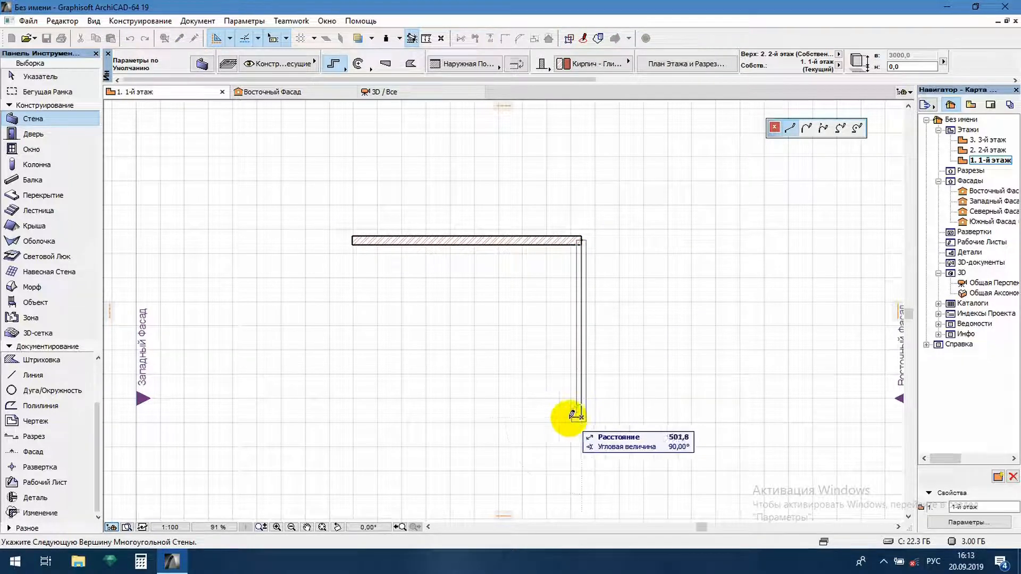
left_click(353, 417)
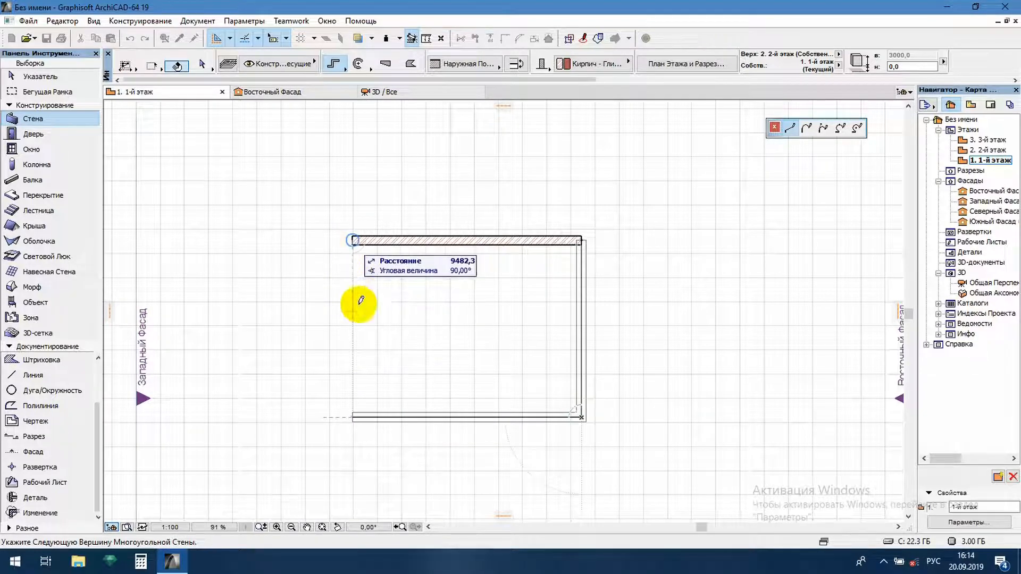
key("BackSpace")
left_click(353, 417)
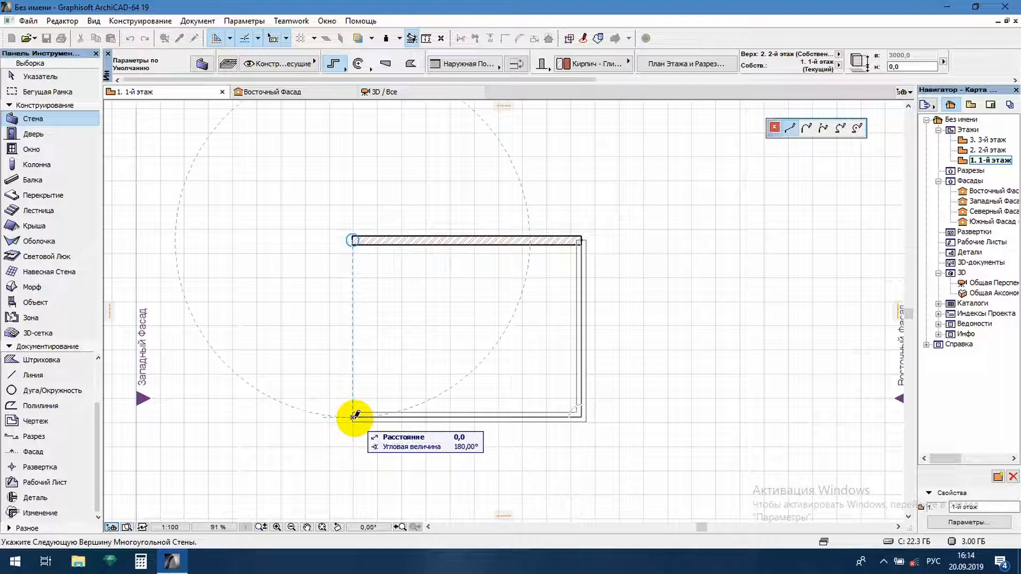
- Continue the wall chain partway up the left side, outward at 45° for about 2900 mm, and back to the upper wall's left end
left_click(353, 338)
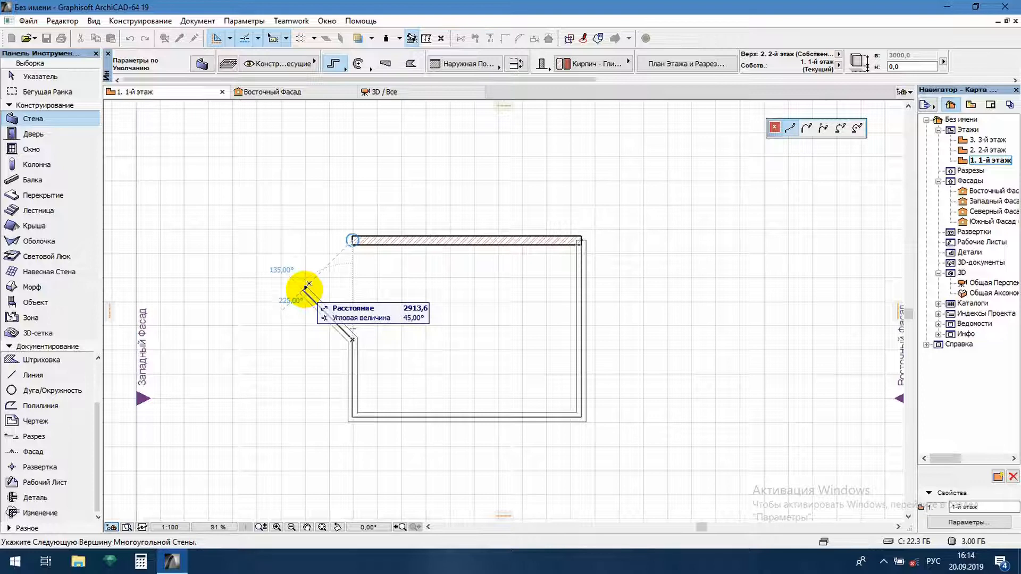
left_click(303, 288)
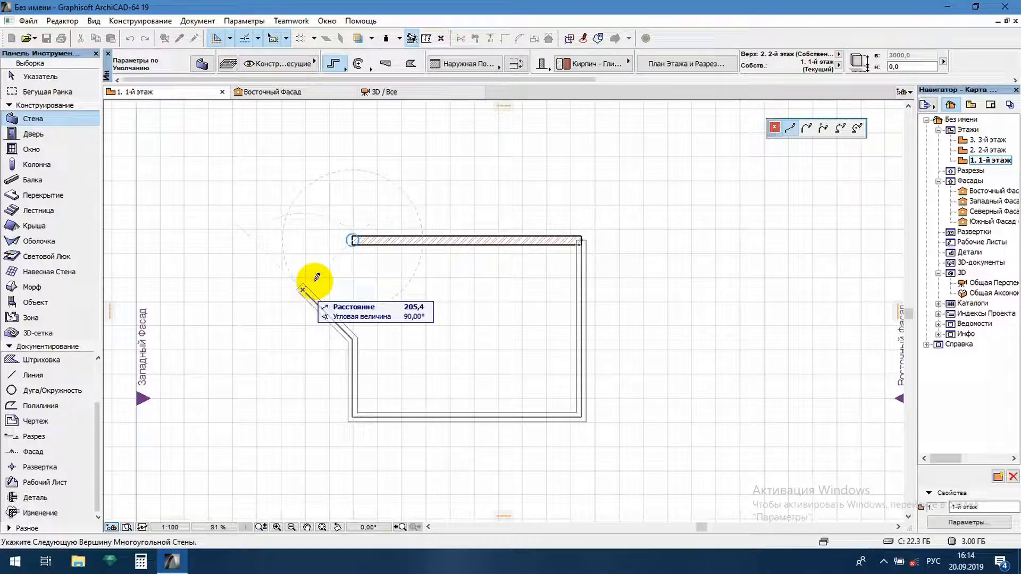
left_click(353, 238)
scroll(460, 202, "down", 1)
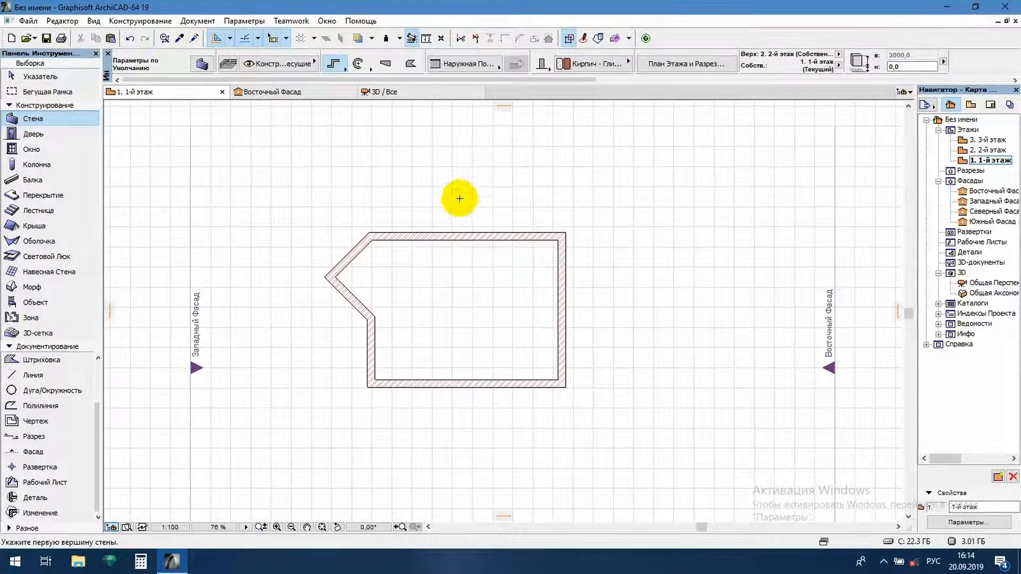
- Select the upper wall and measure the distances from its inner and outer faces to its reference line
scroll(458, 264, "up", 2)
middle_click_drag(474, 280, 493, 247)
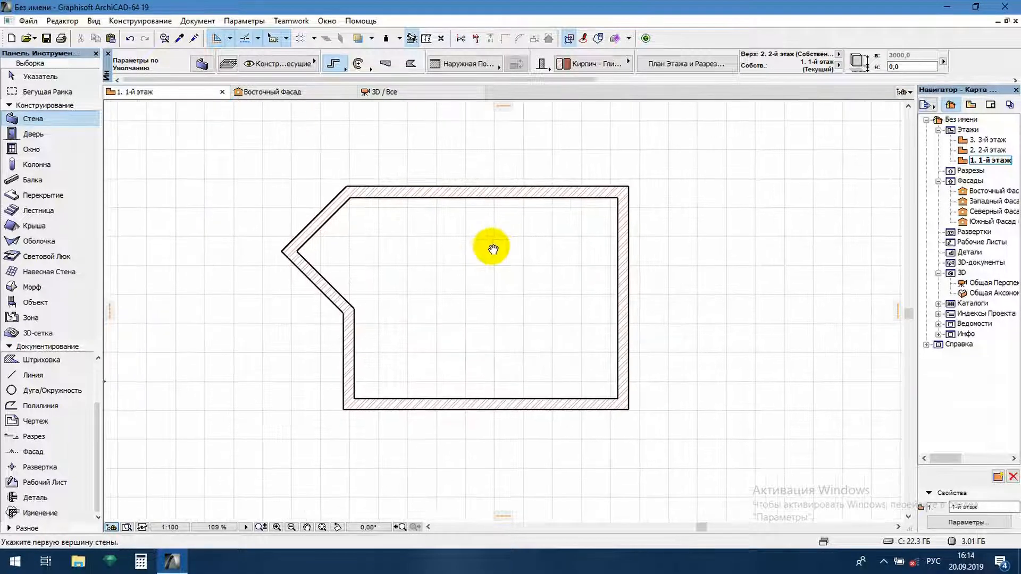
left_click(456, 196, "shift")
scroll(455, 197, "up", 5)
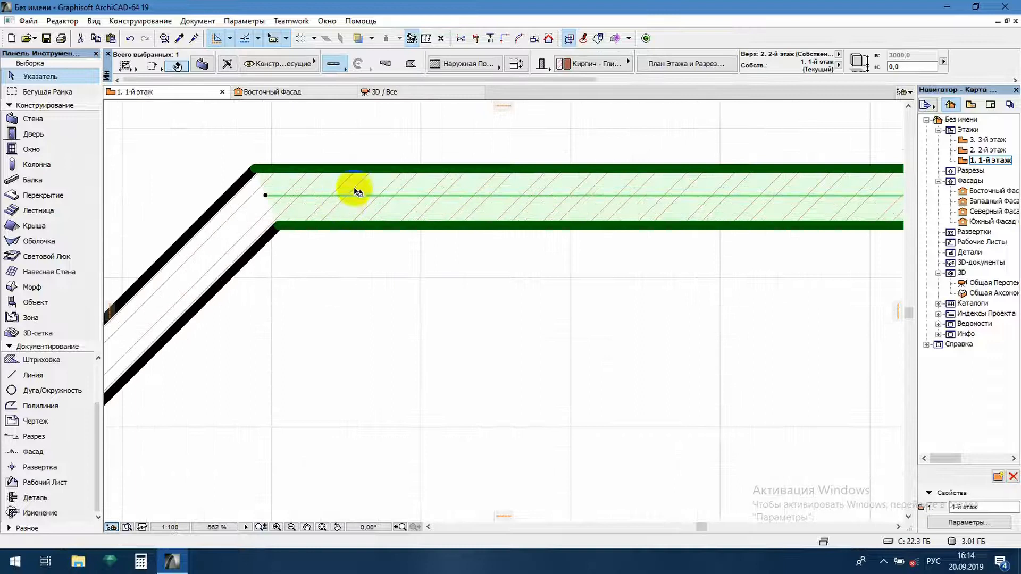
middle_click_drag(449, 205, 401, 228)
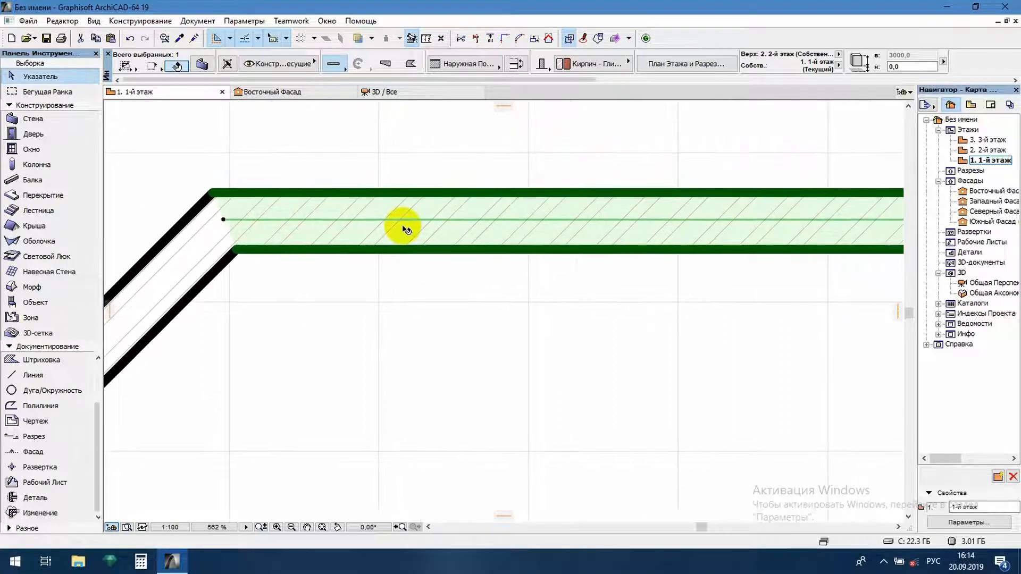
left_click(426, 38)
scroll(378, 237, "up", 2)
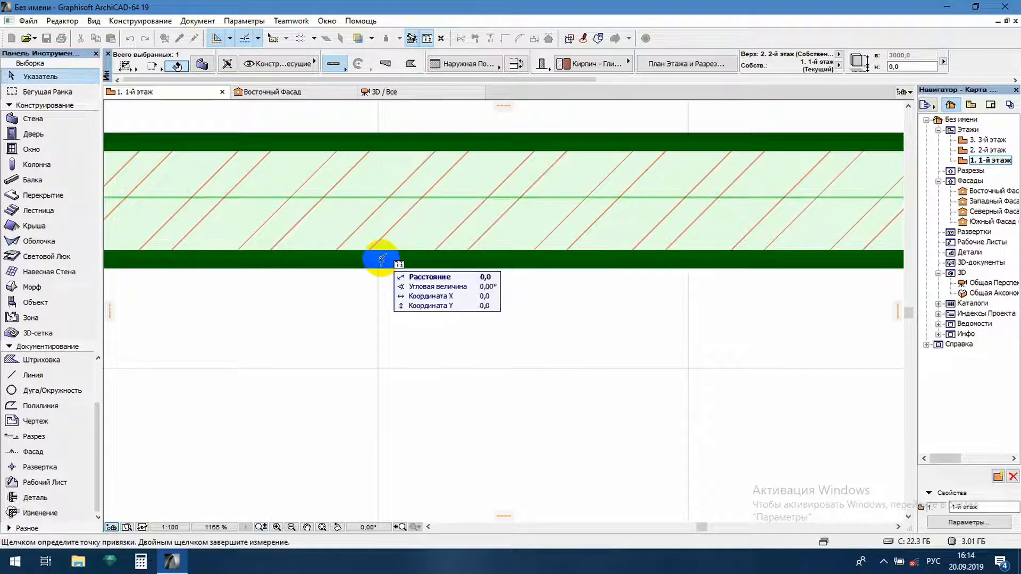
left_click(382, 259)
double_click(383, 201)
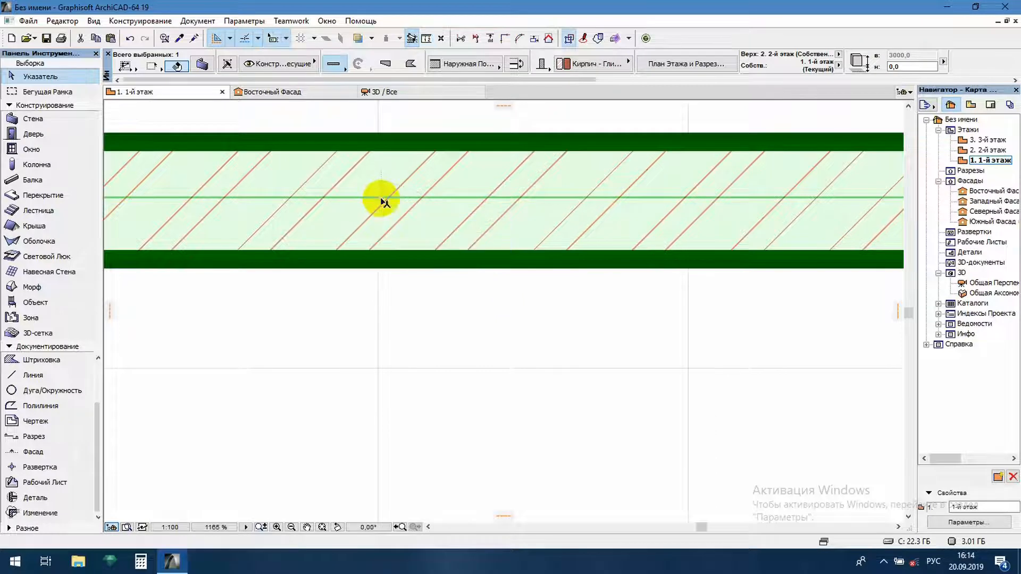
left_click(426, 39)
left_click(411, 141)
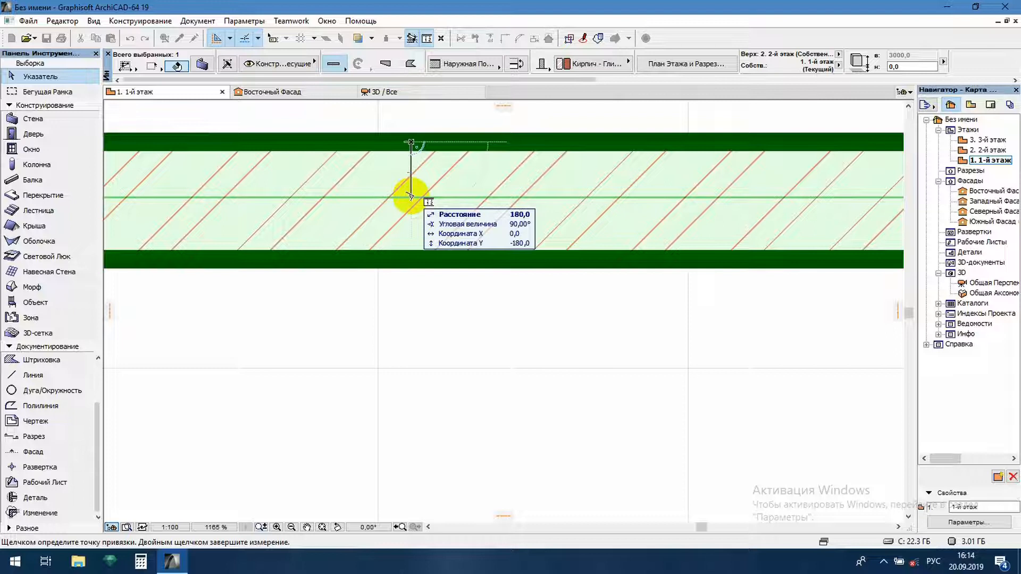
double_click(410, 196)
- Move the right outer wall 4000 mm horizontally into the building, and undo the move
scroll(470, 187, "down", 10)
scroll(498, 264, "up", 4)
left_click(639, 237)
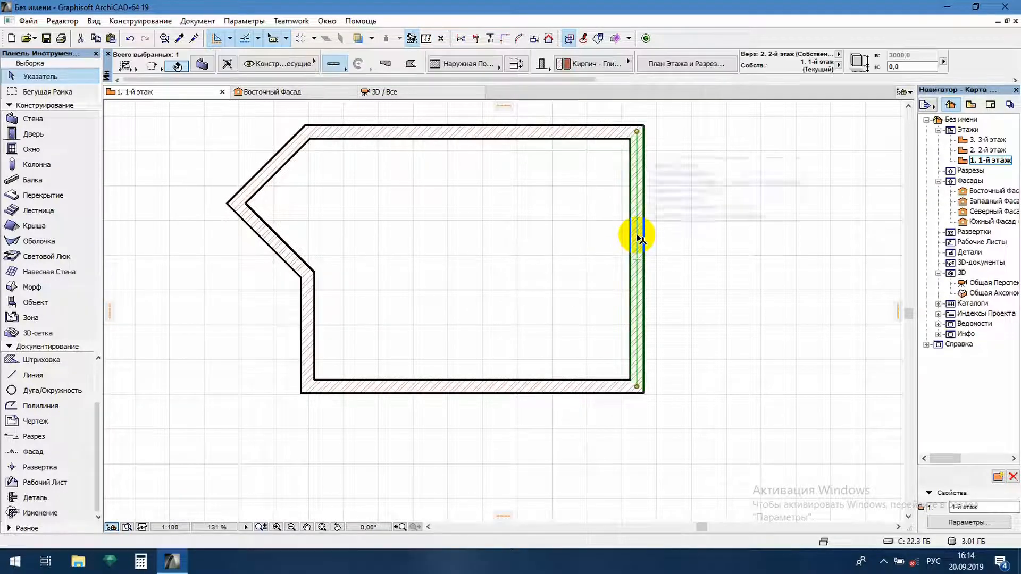
key("ctrl+d")
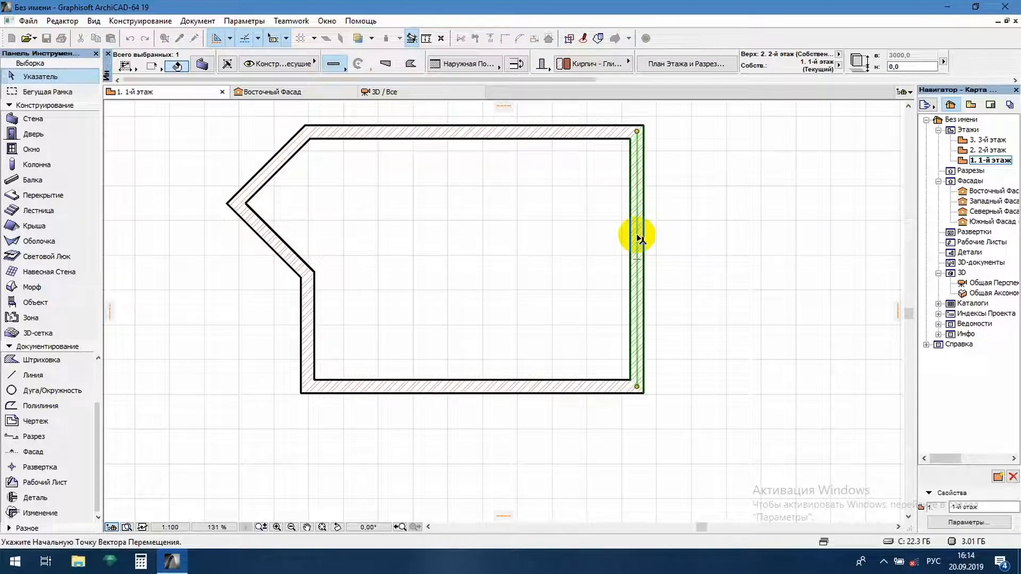
left_click(638, 236)
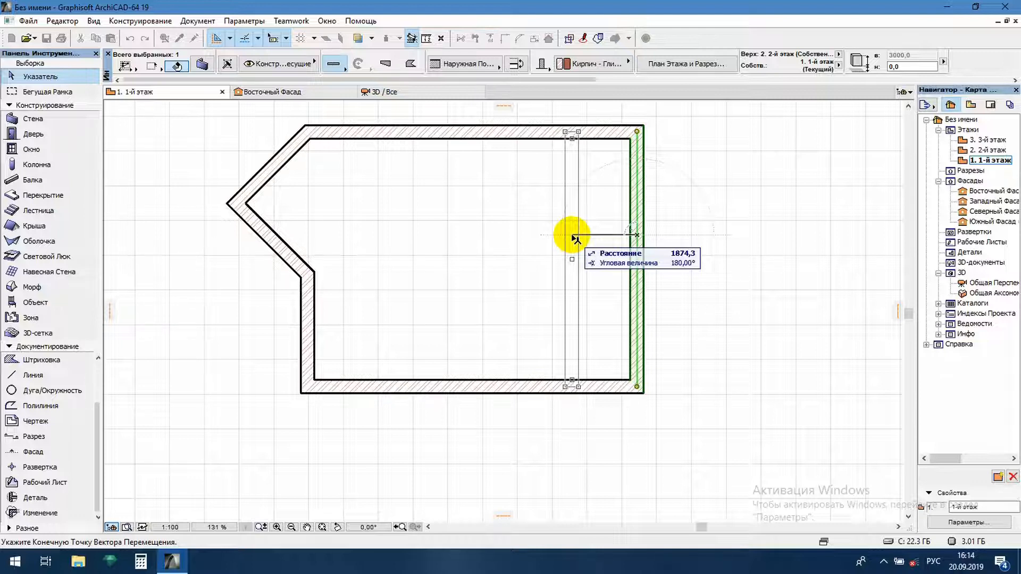
type("4000")
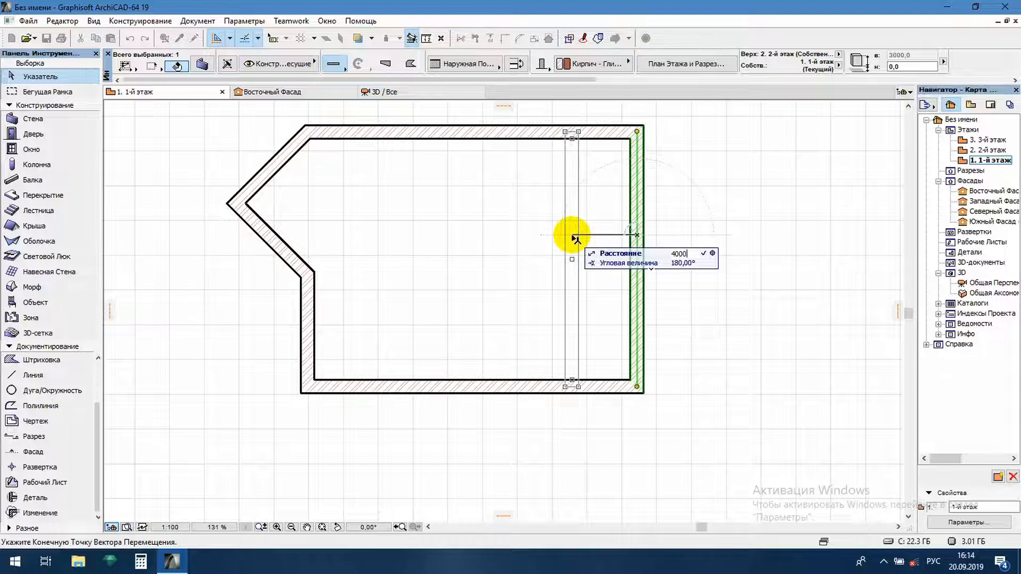
key("Return")
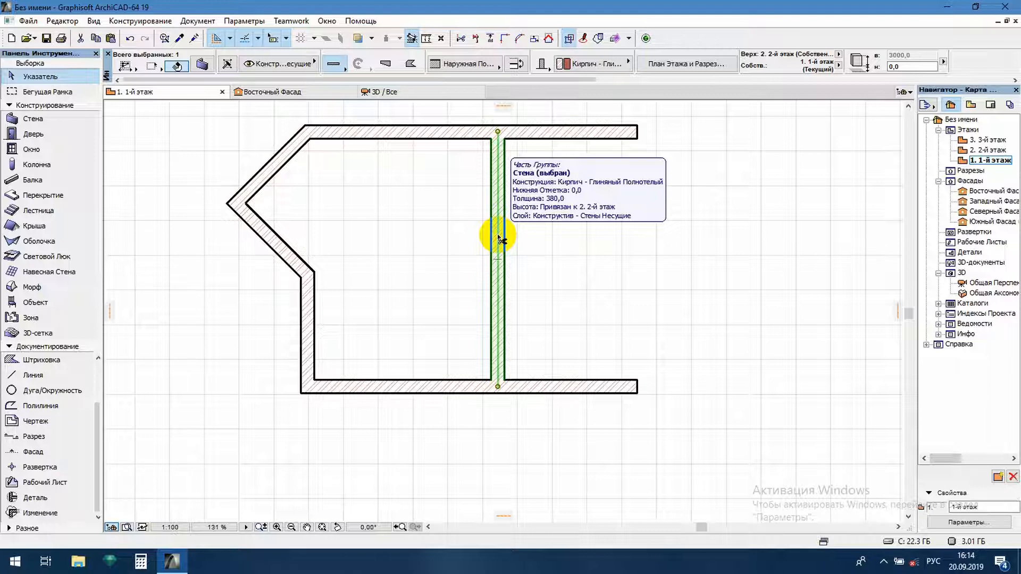
key("ctrl+z")
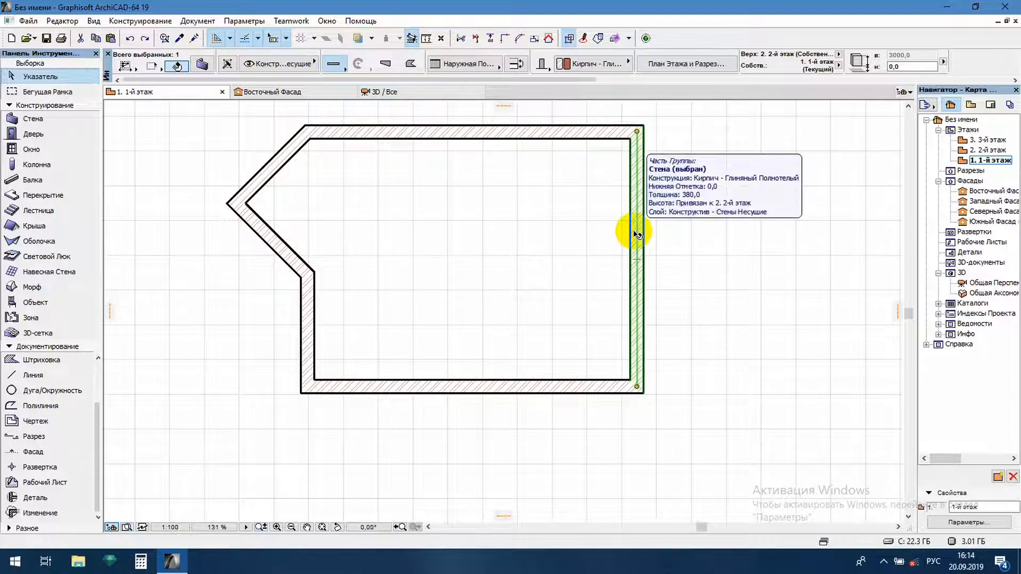
- Repeat the 4000 mm inward move of the right outer wall, try copying it back outward, and undo the move
key("ctrl+d")
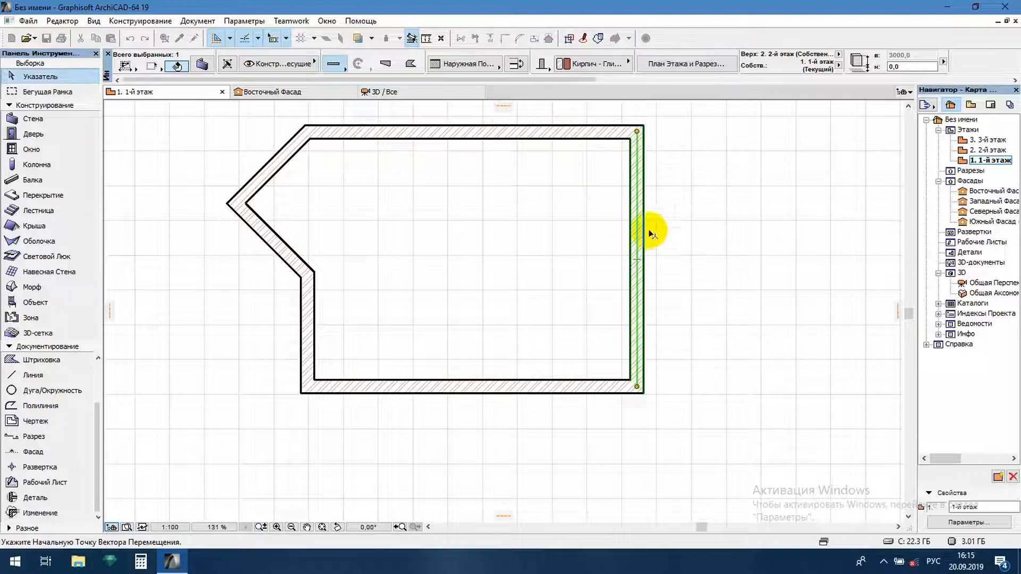
left_click(637, 218)
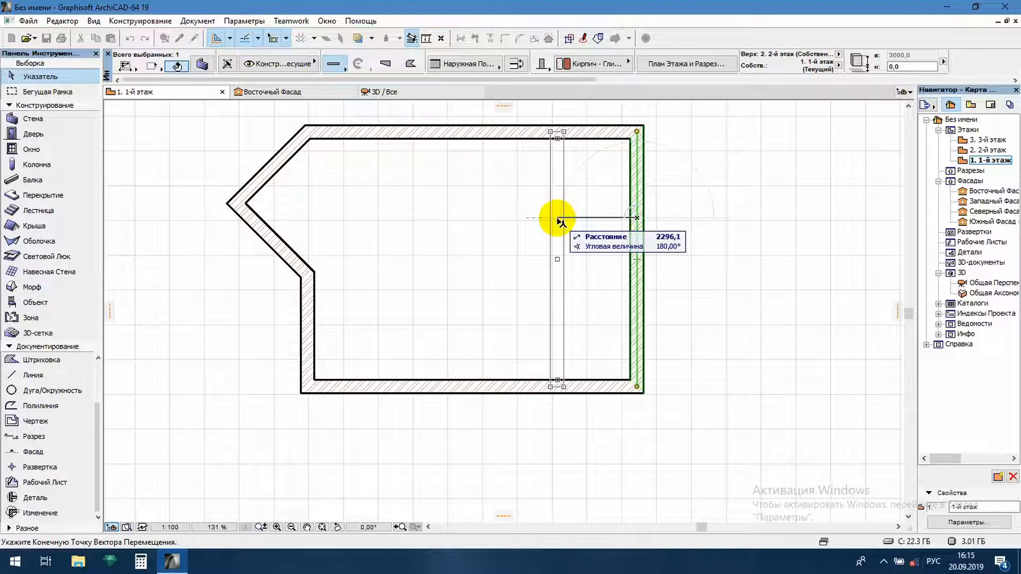
type("4000")
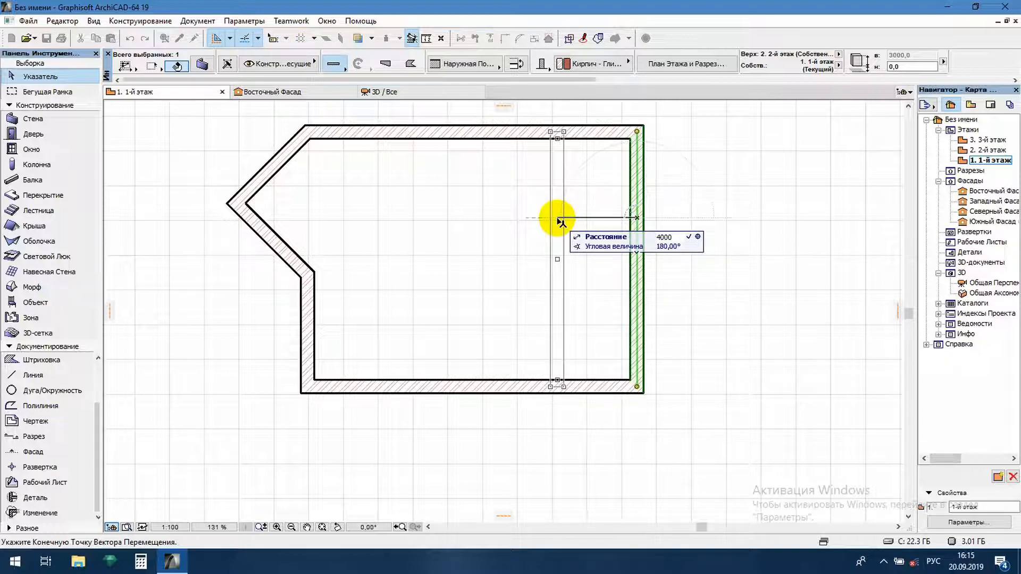
key("Return")
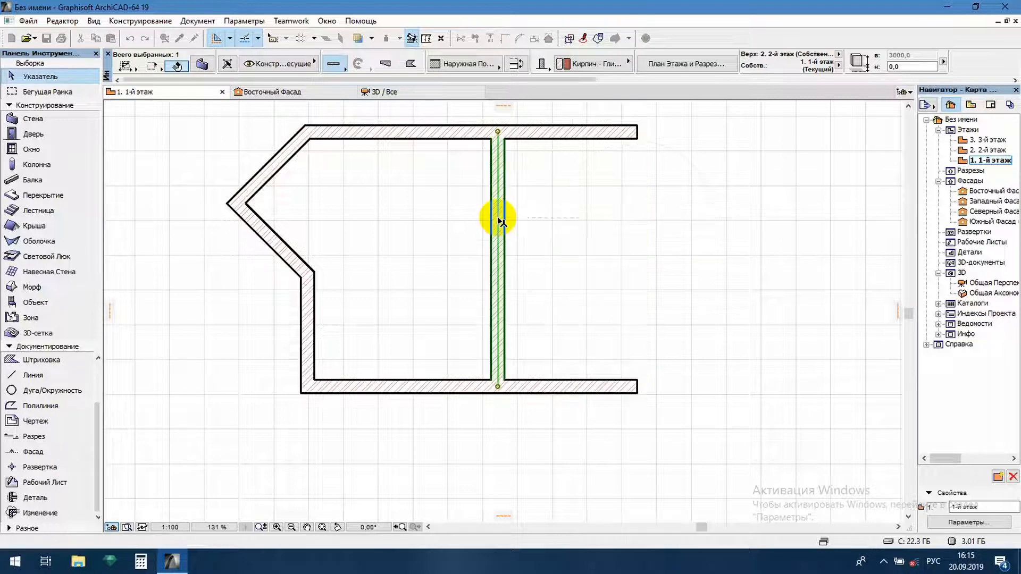
left_click(498, 218, "ctrl")
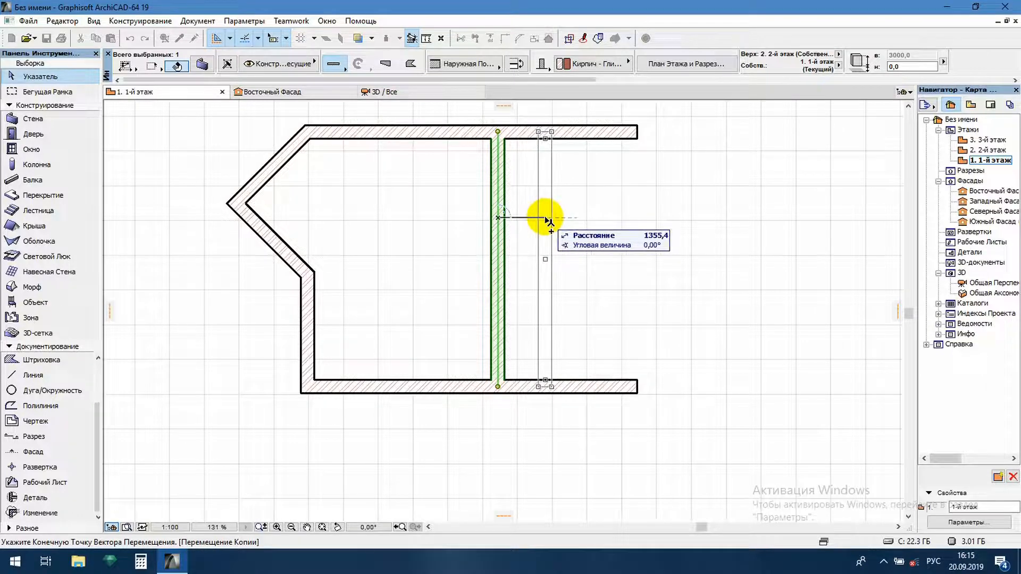
key("Escape")
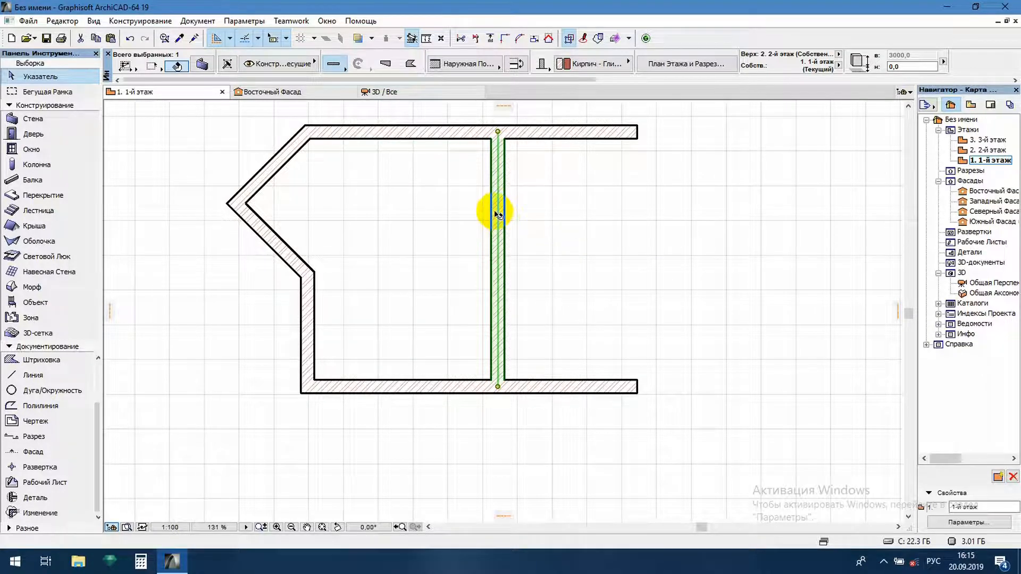
key("ctrl+z")
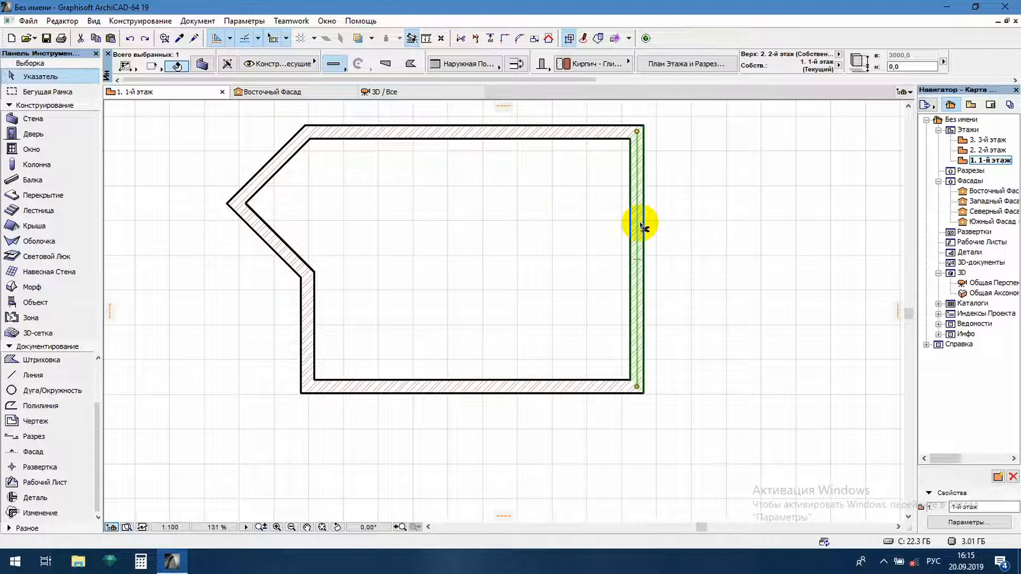
- Place a copy of the right outer wall 4000 mm to its left as an inner wall
left_click(638, 221)
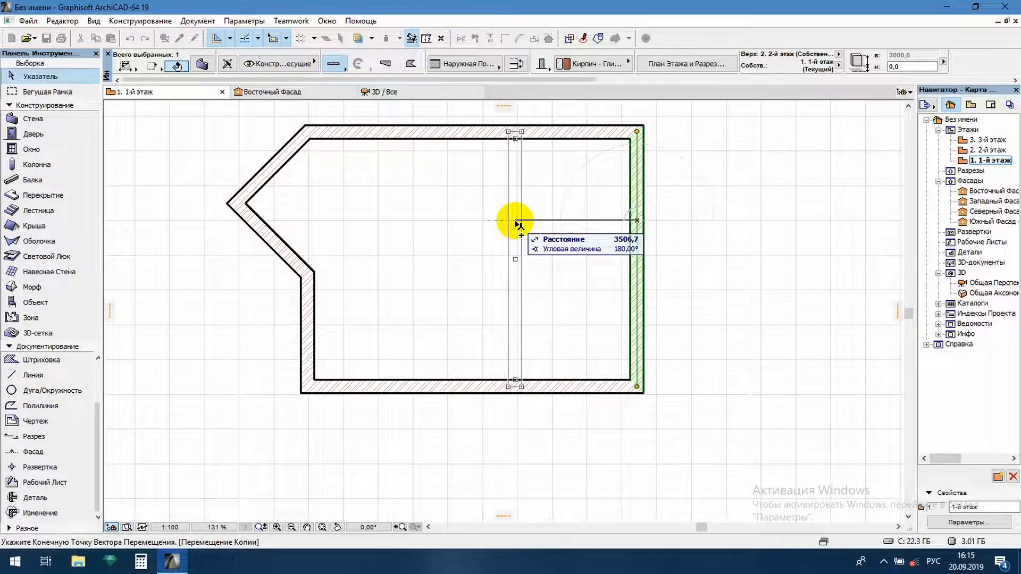
type("4")
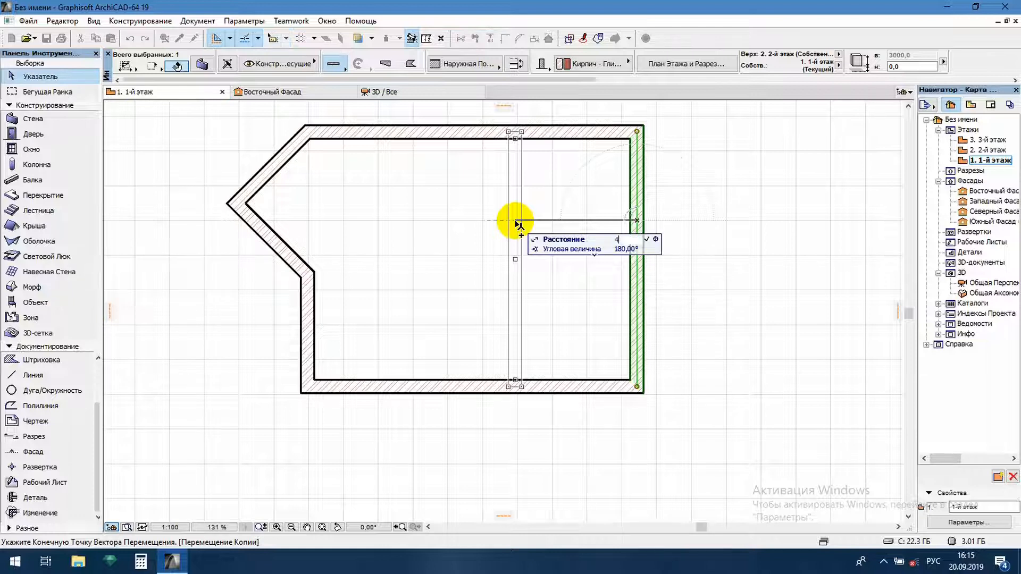
type("000")
key("Return")
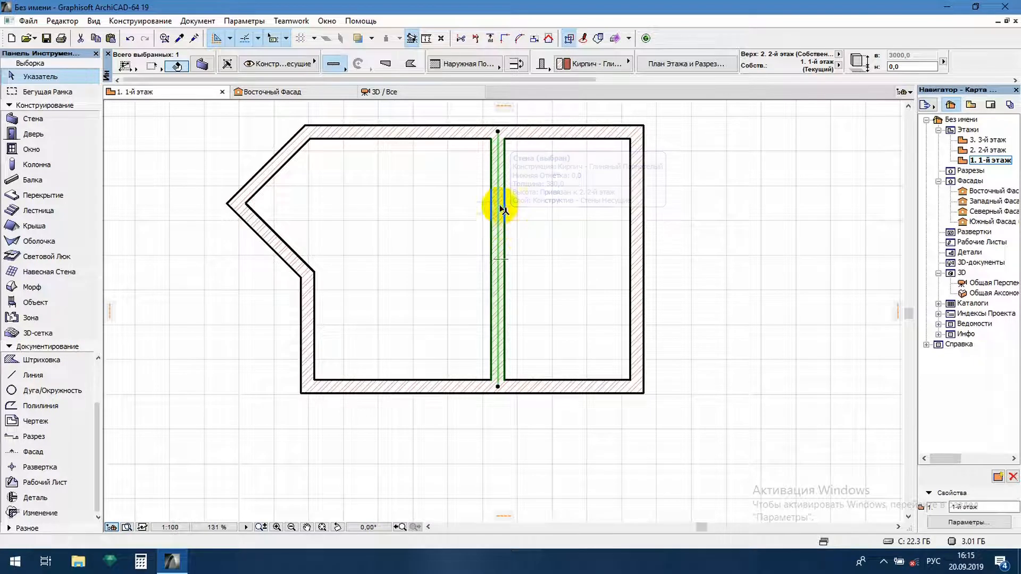
- Set the reference line location of the selected inner wall to По Центру
scroll(460, 279, "up", 2)
middle_click_drag(461, 278, 479, 371)
scroll(496, 303, "down", 2)
middle_click_drag(496, 304, 495, 284)
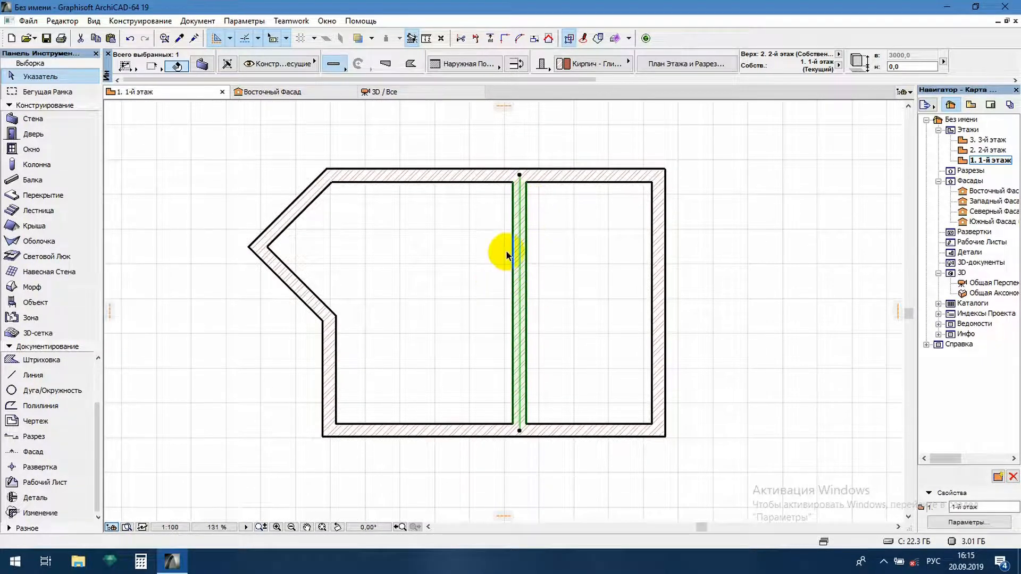
scroll(538, 253, "up", 2)
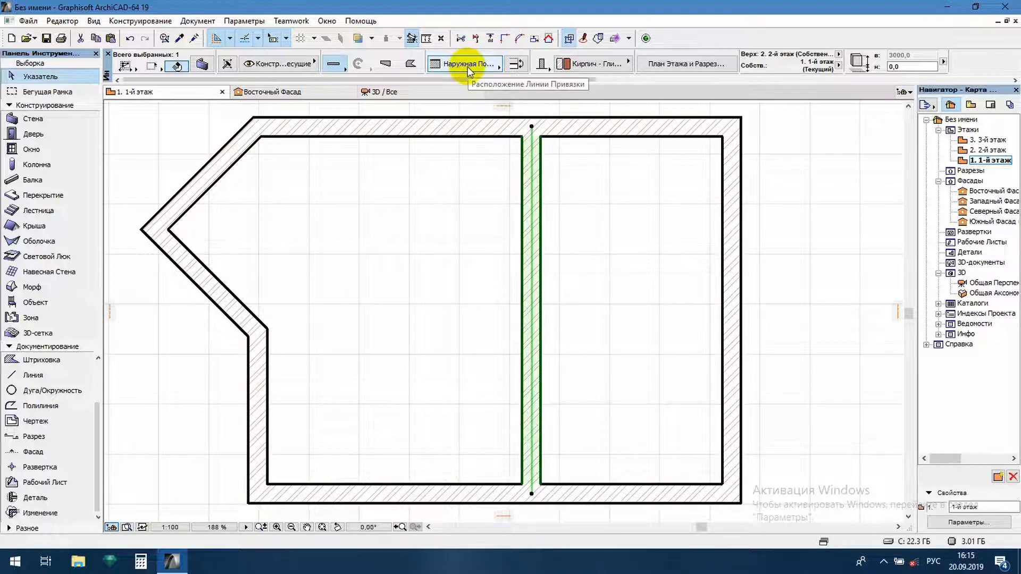
left_click(495, 67)
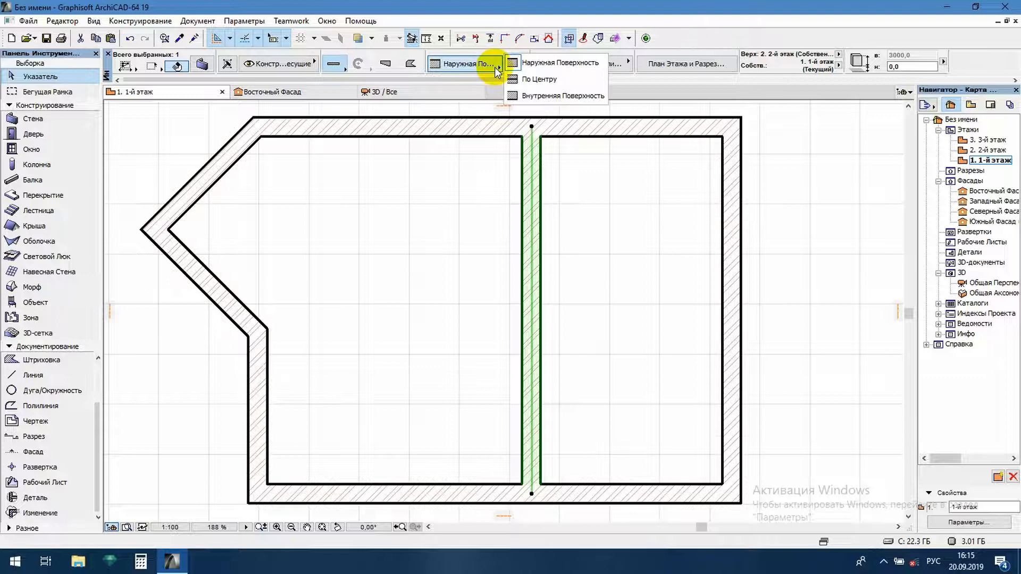
left_click(543, 79)
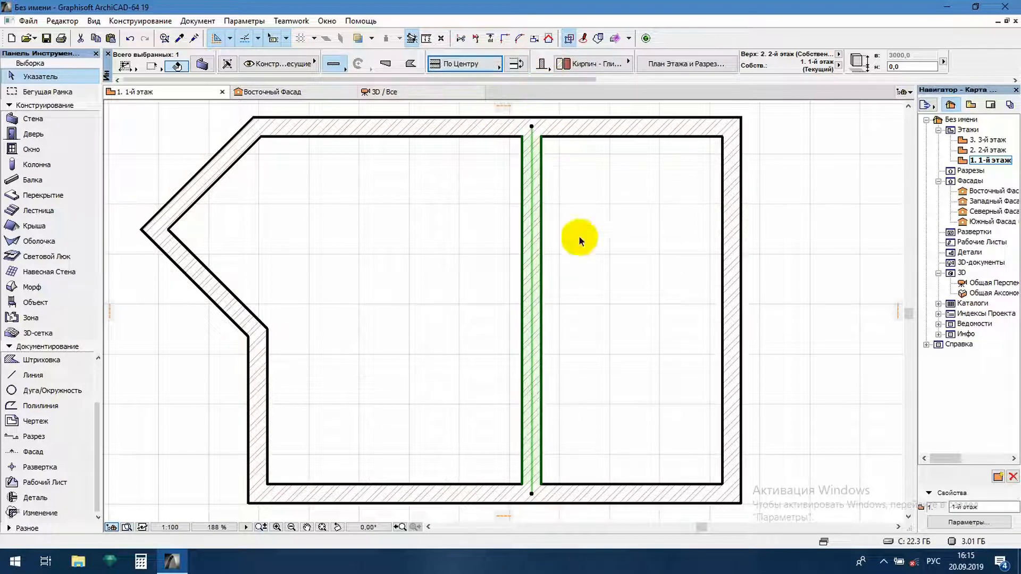
- Measure the distance from the inner wall's reference line to its left face
scroll(589, 237, "up", 4)
scroll(556, 317, "up", 3)
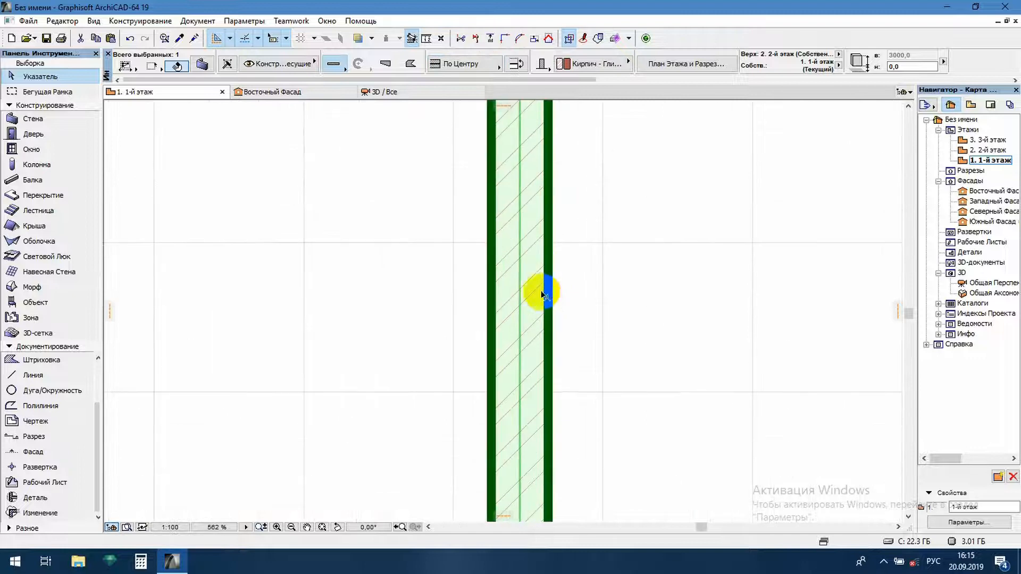
left_click(427, 38)
left_click(518, 172)
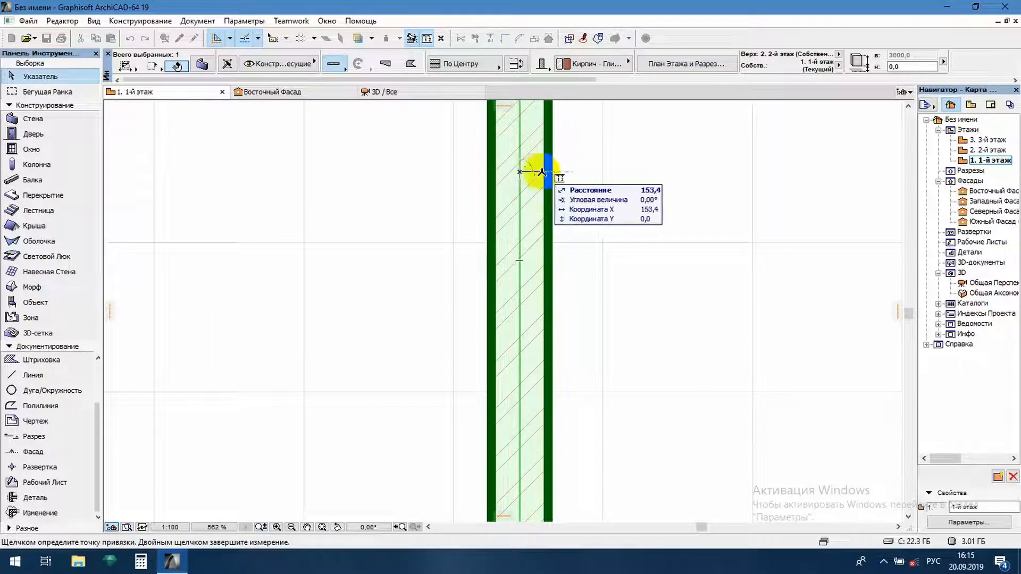
double_click(492, 171)
- Pick up the inner wall's parameters, check them with the Wall tool, and clear the selection
scroll(580, 234, "down", 10)
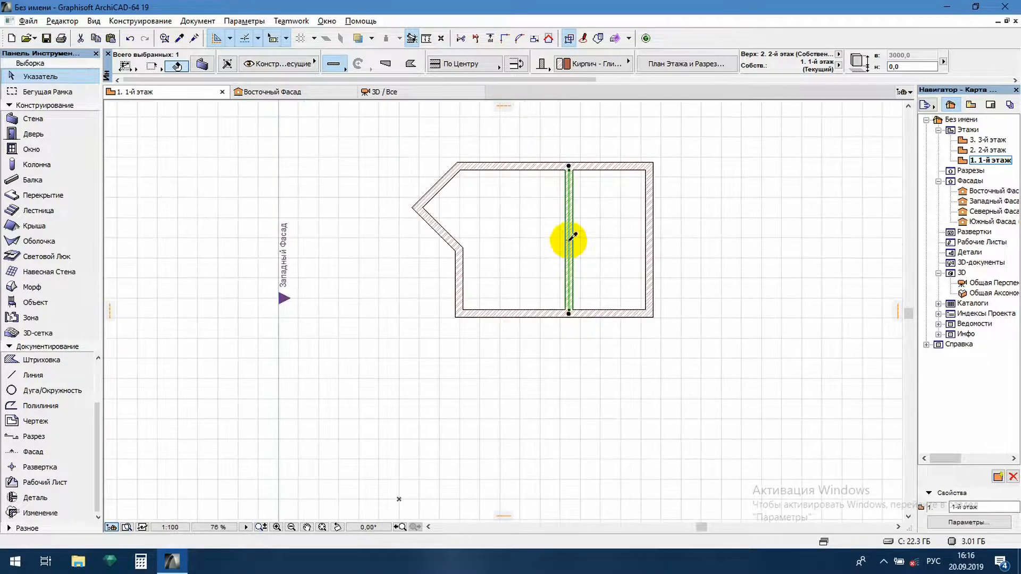
left_click(573, 237)
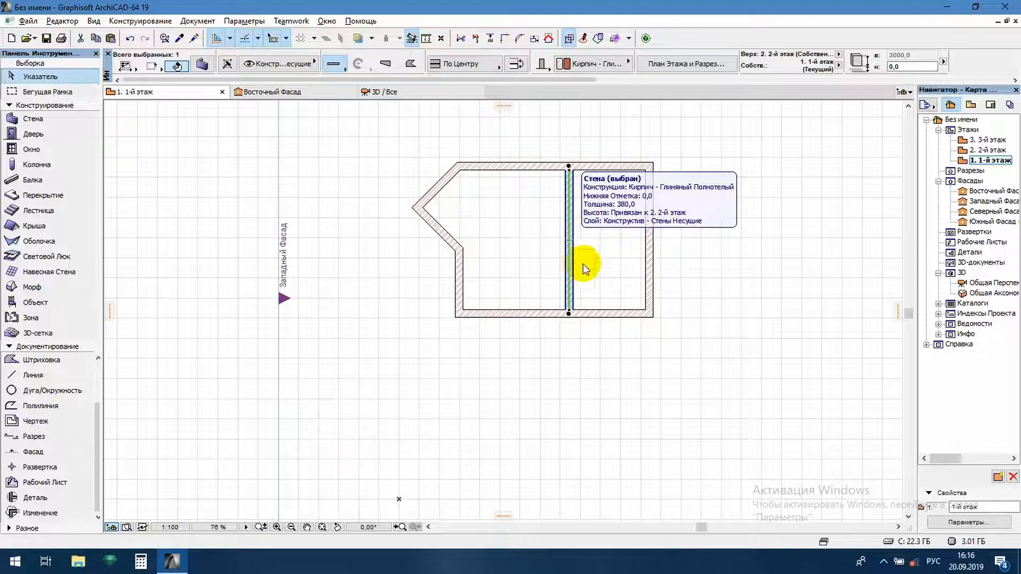
left_click(58, 118)
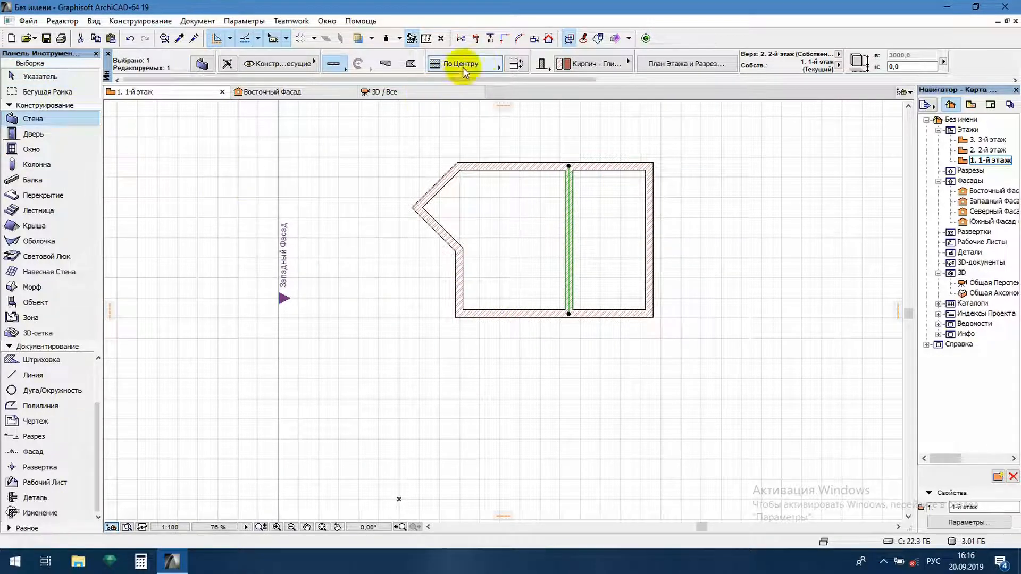
key("Escape")
key("Escape")
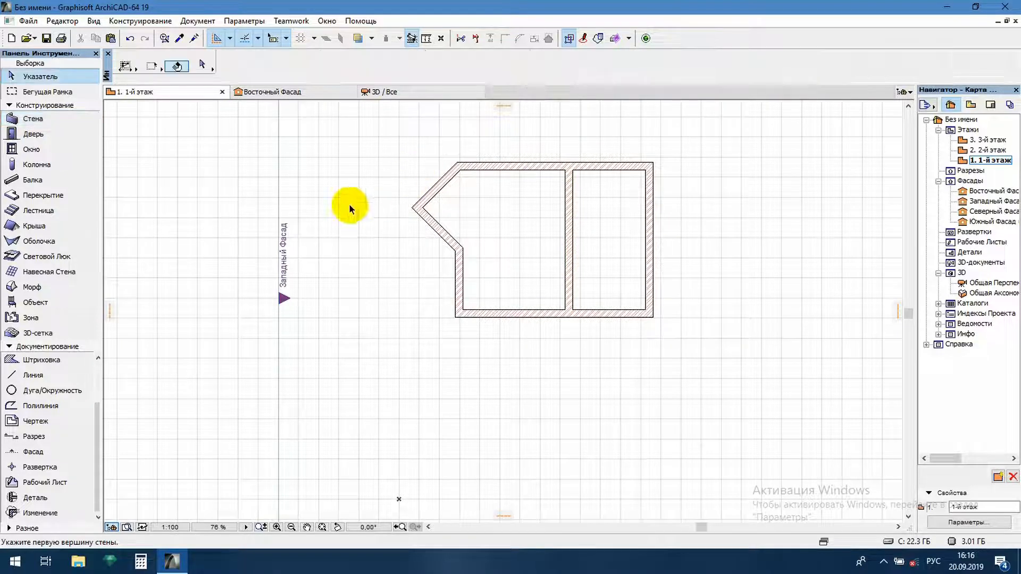
- Pick up the vertical inner wall's settings and draw a horizontal inner wall from the inward left corner to that wall
left_click(572, 220)
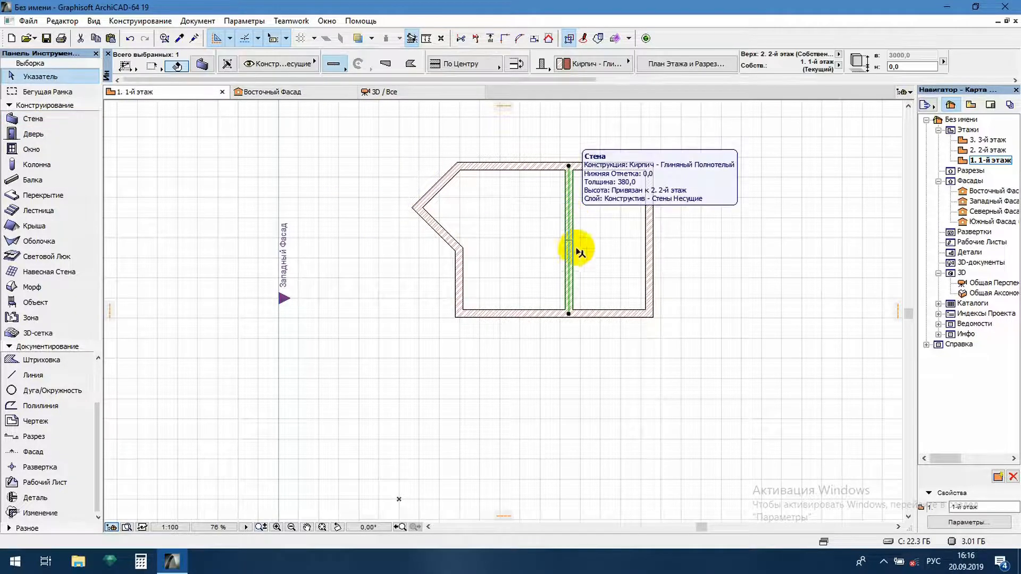
scroll(577, 250, "up", 4)
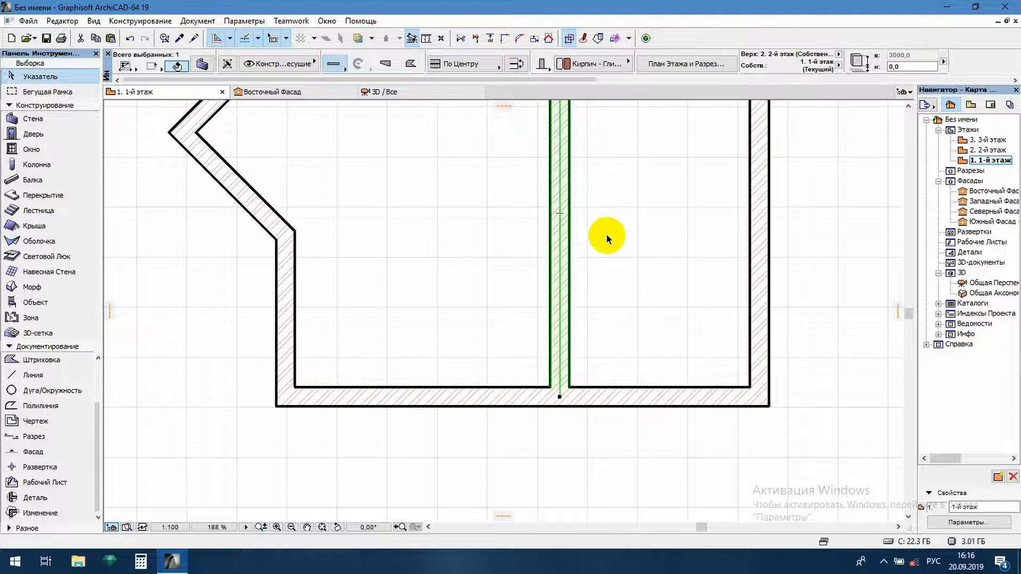
mouse_move(568, 274)
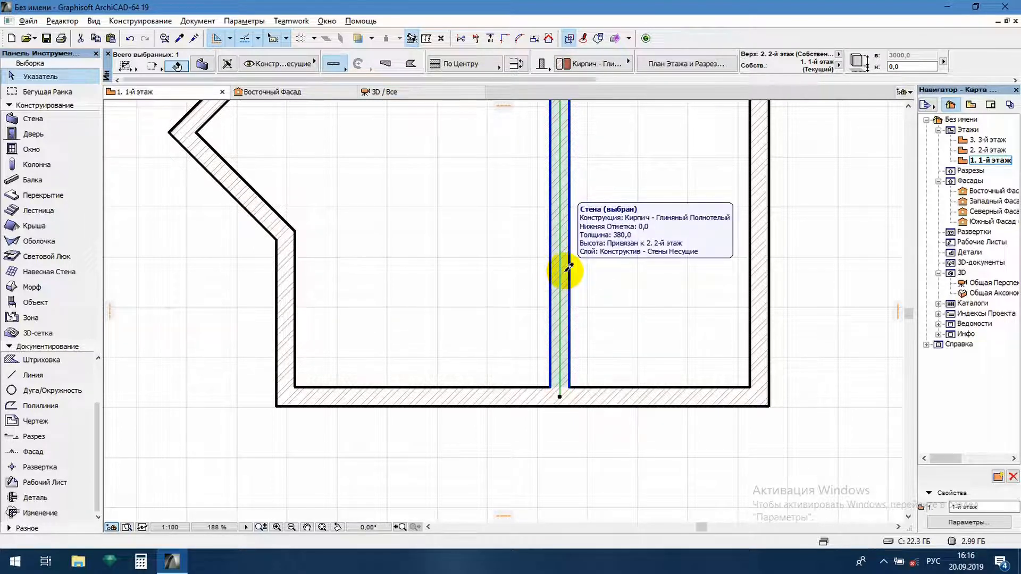
left_click(570, 242, "alt")
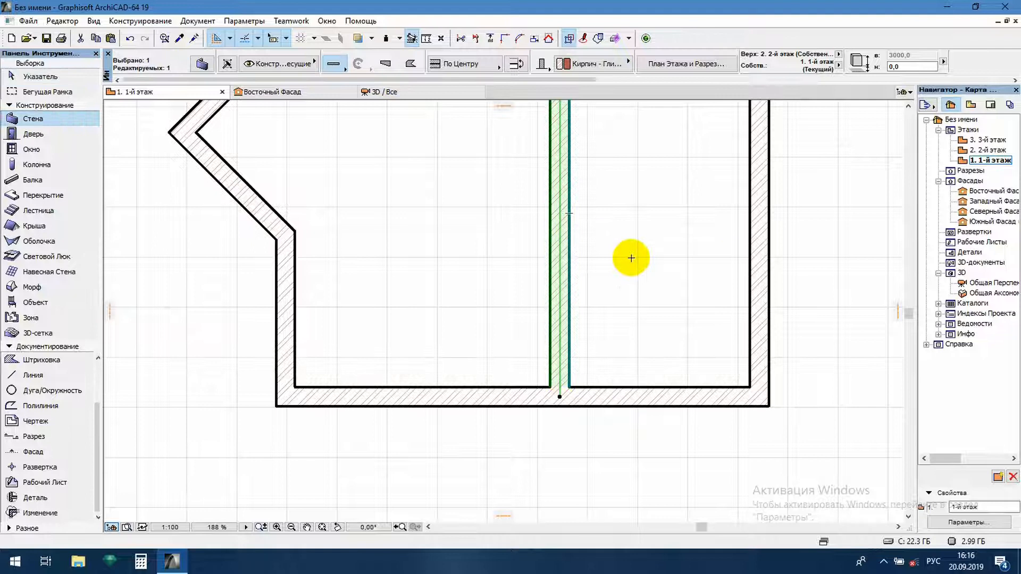
key("Escape")
scroll(622, 271, "down", 3)
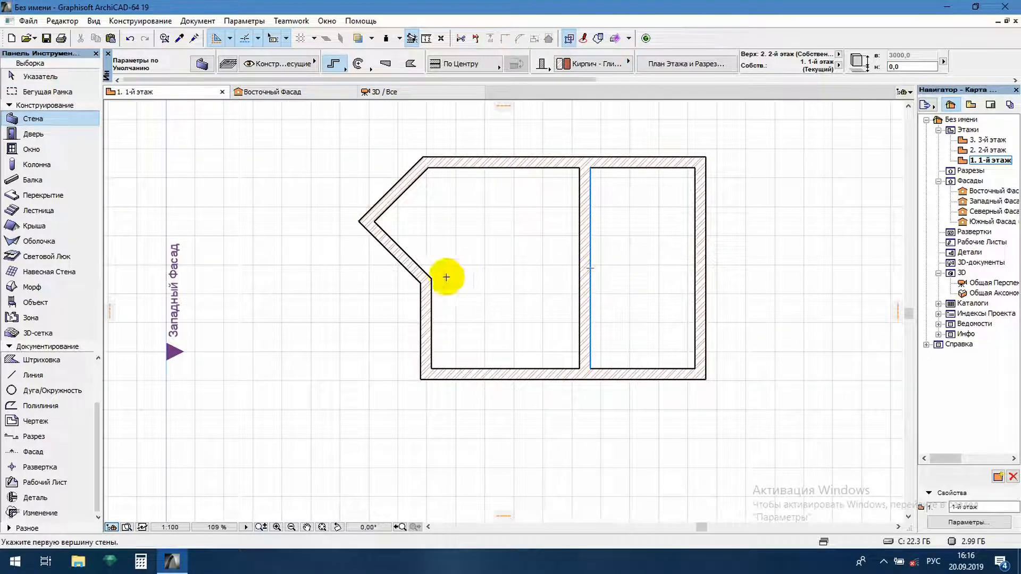
left_click(426, 280)
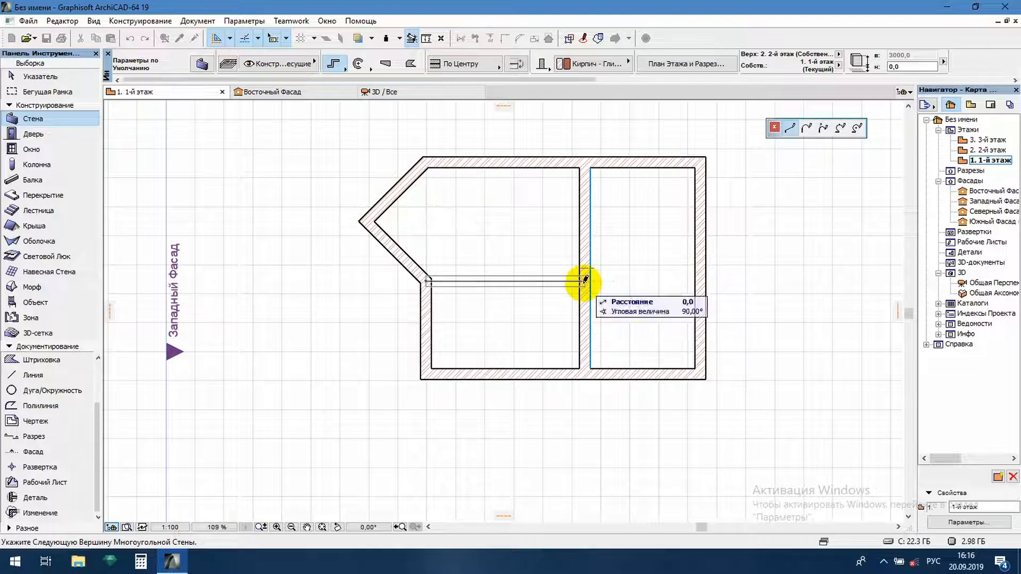
double_click(585, 281)
- Examine the junction and centred reference lines of the horizontal and vertical inner walls
scroll(556, 295, "up", 4)
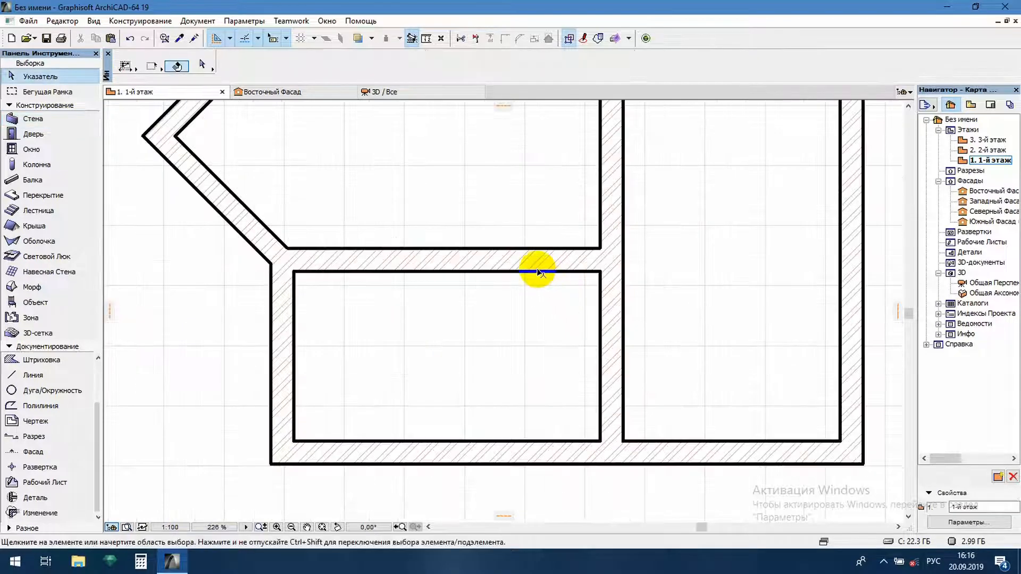
left_click(598, 292)
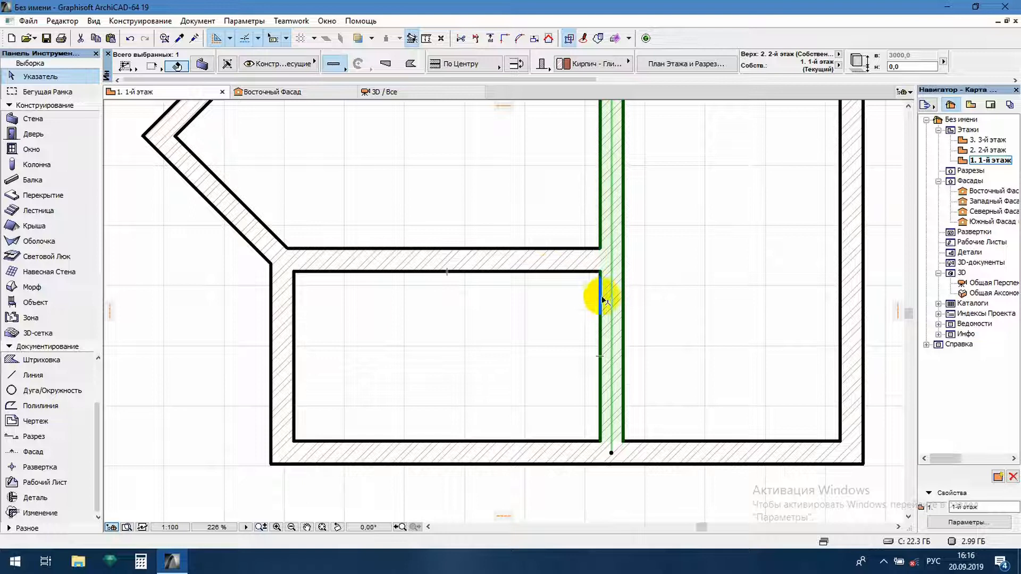
left_click(526, 267)
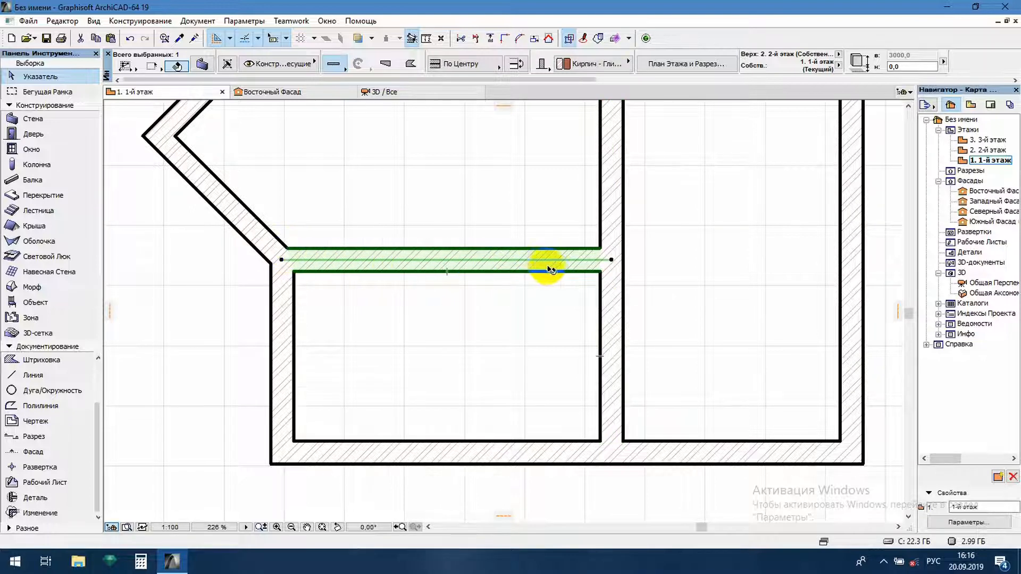
scroll(553, 269, "down", 4)
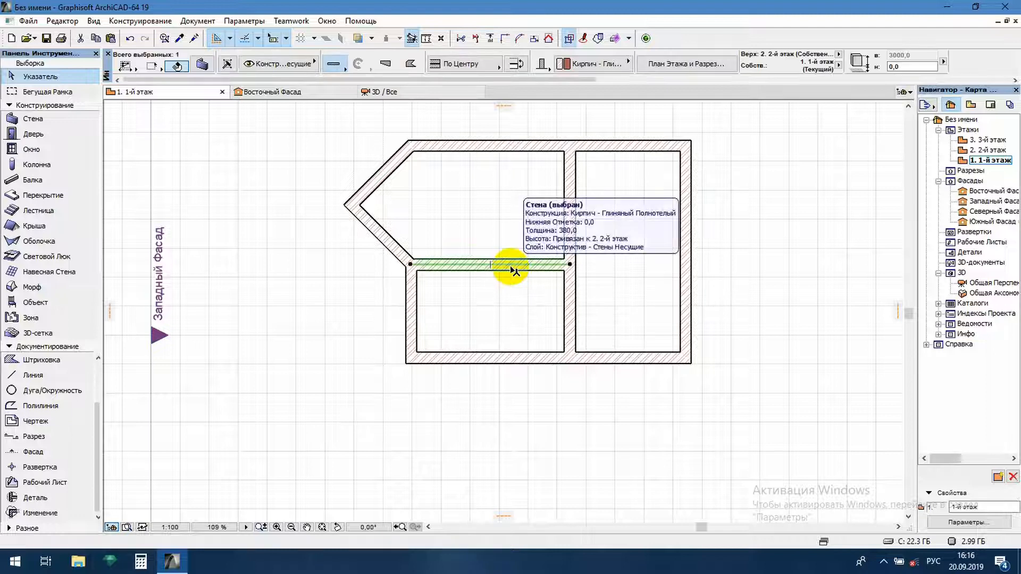
left_click(480, 285)
- Set the default wall thickness to 120 mm
left_click(70, 118)
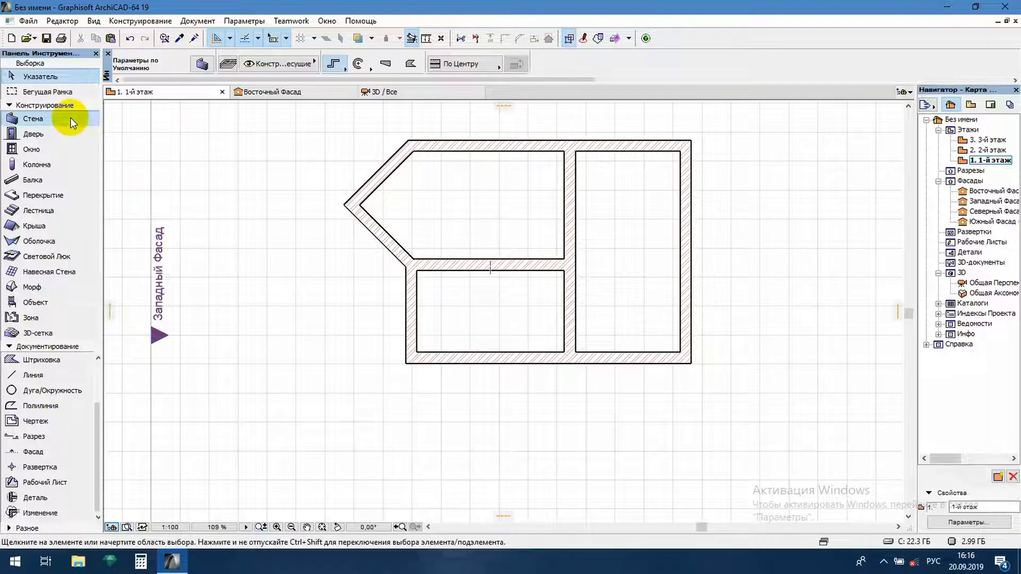
left_click(202, 63)
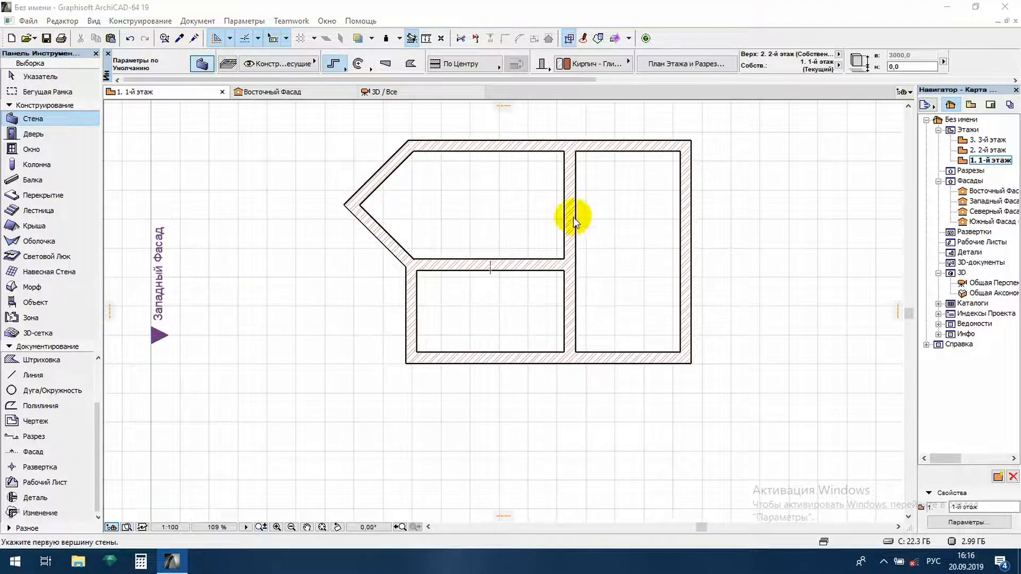
left_click(677, 203)
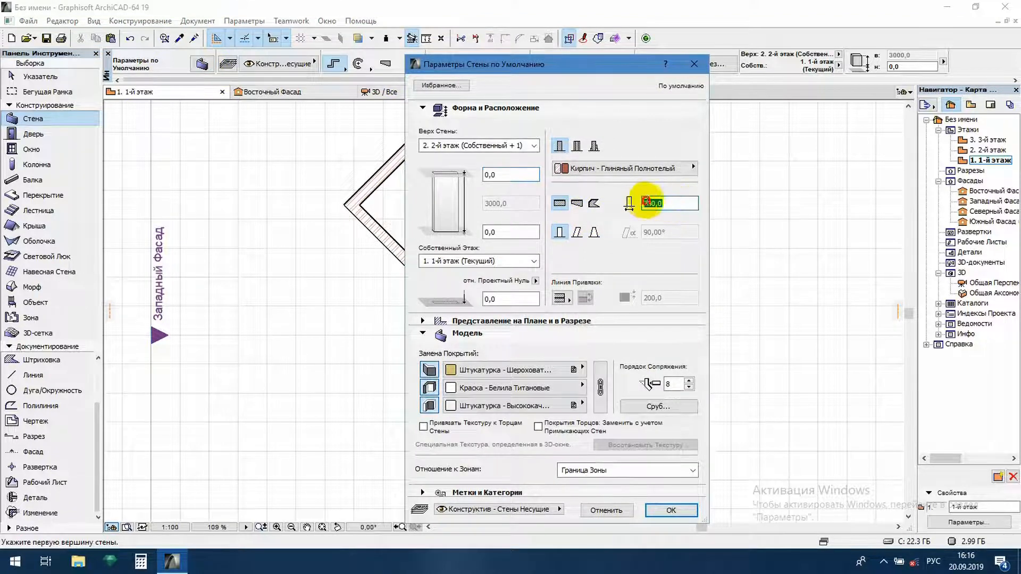
type("120")
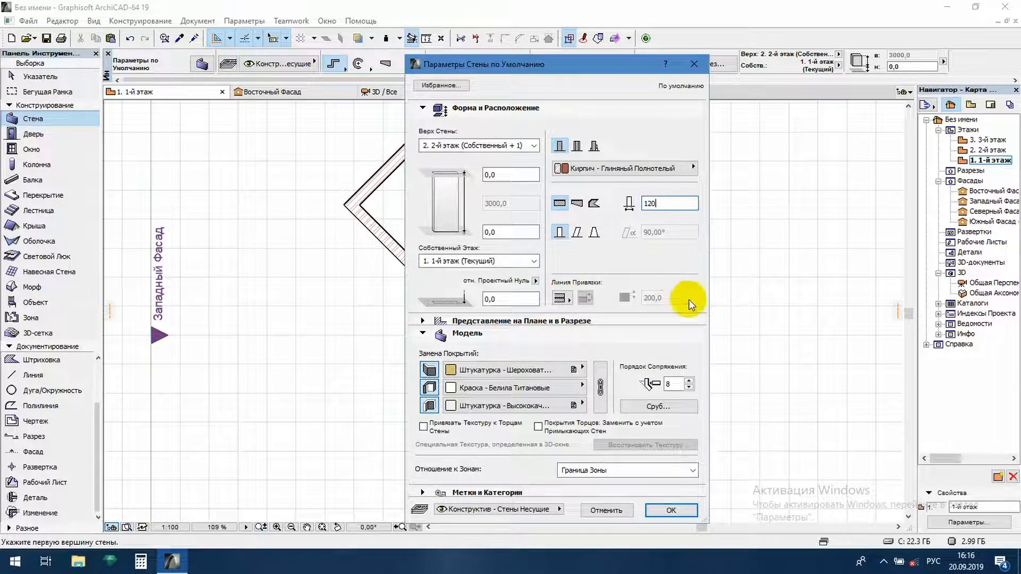
left_click(671, 510)
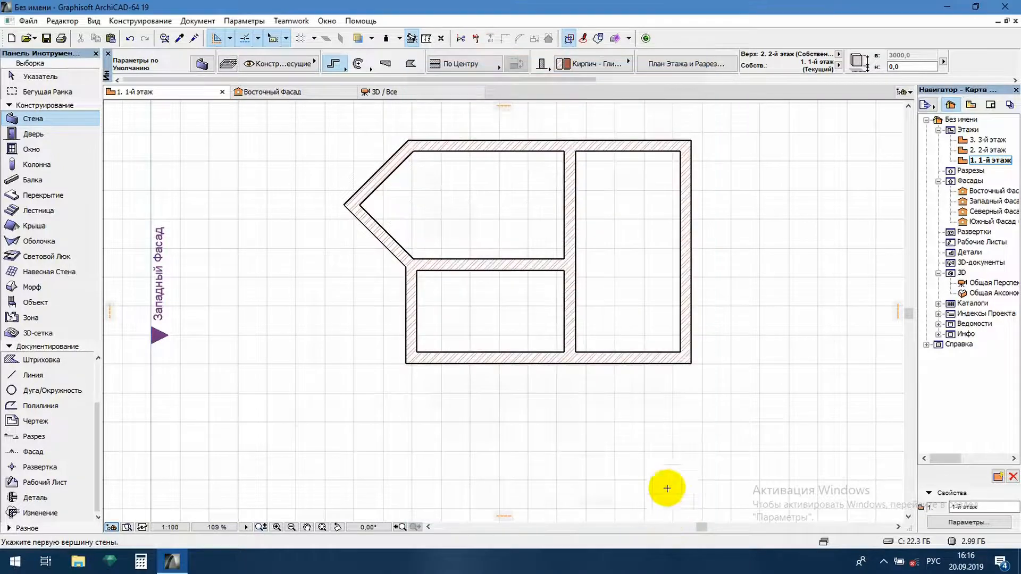
- Draw a vertical partition from the horizontal inner wall's midpoint down to the lower outer wall, splitting the lower-left room in half
scroll(577, 373, "up", 2)
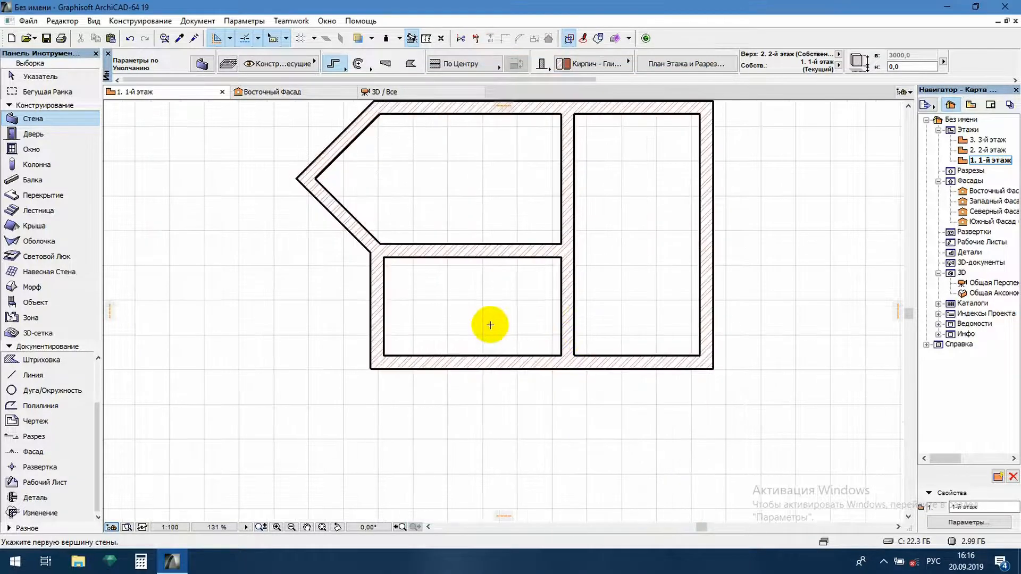
left_click(473, 250)
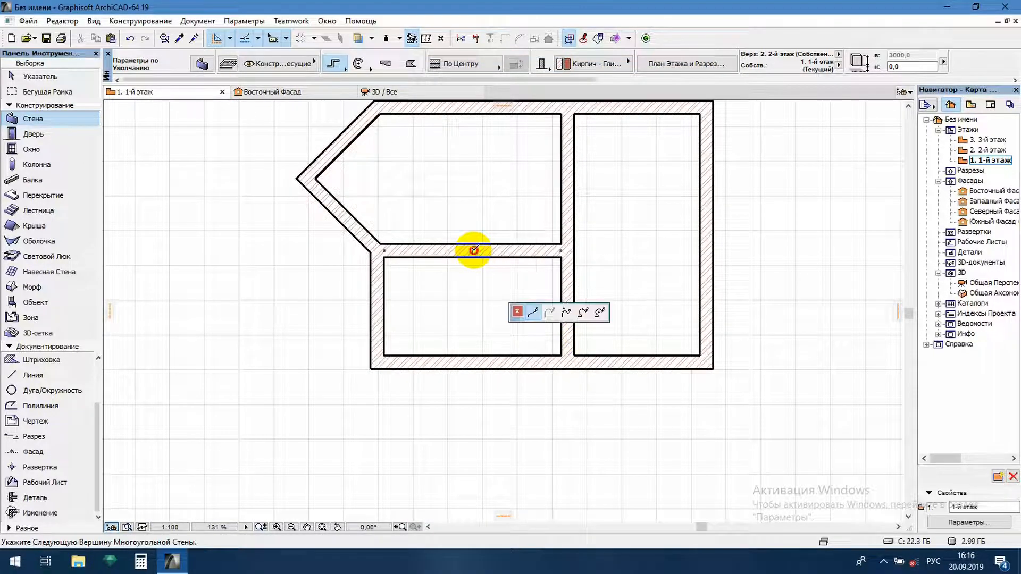
double_click(474, 359)
scroll(433, 292, "up", 5)
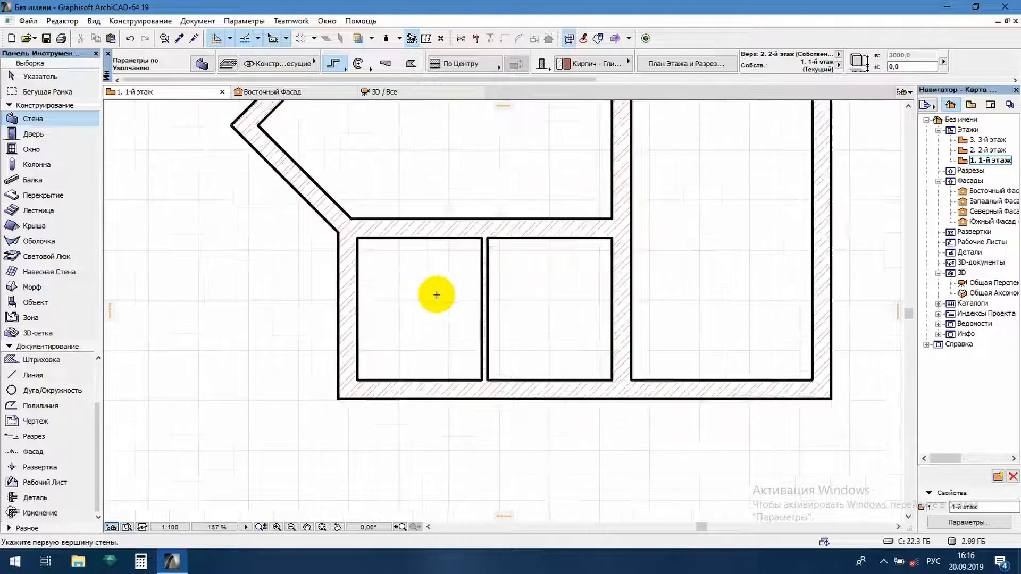
scroll(453, 316, "down", 6)
scroll(480, 290, "up", 3)
middle_click_drag(504, 370, 508, 338)
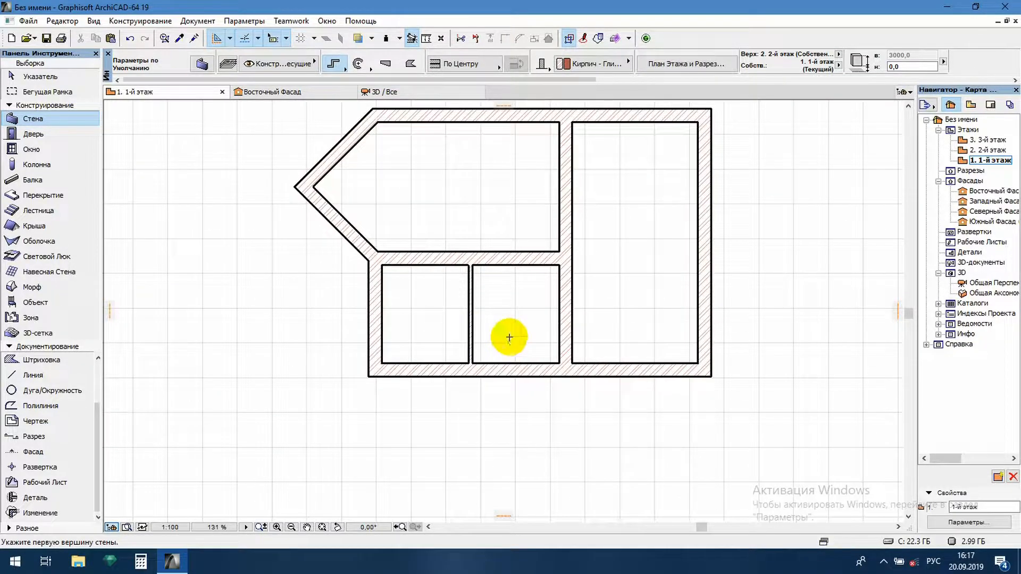
middle_click_drag(642, 234, 622, 263)
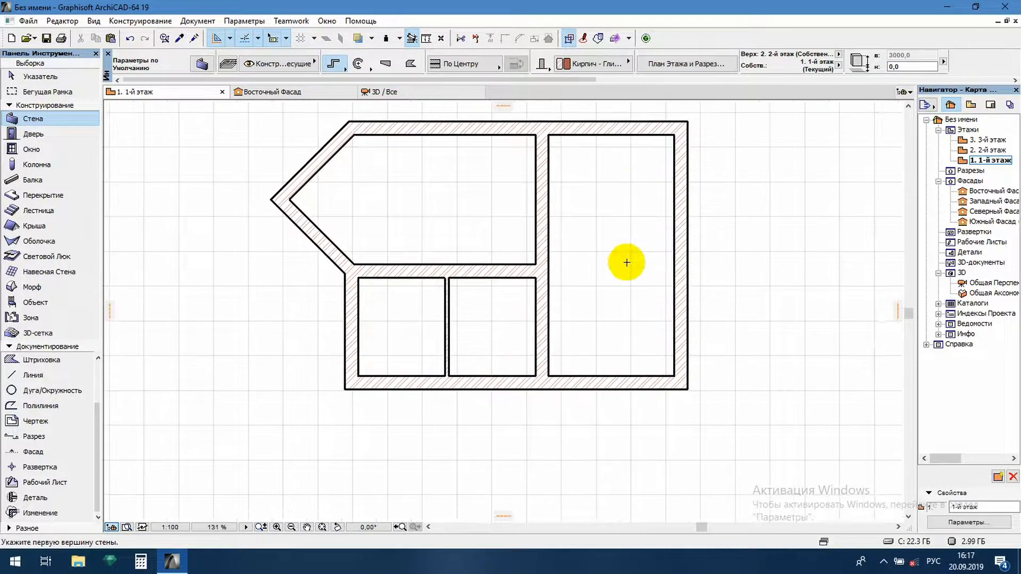
- Switch the Wall tool to curved walls defined by centre point and radius
left_click(369, 68)
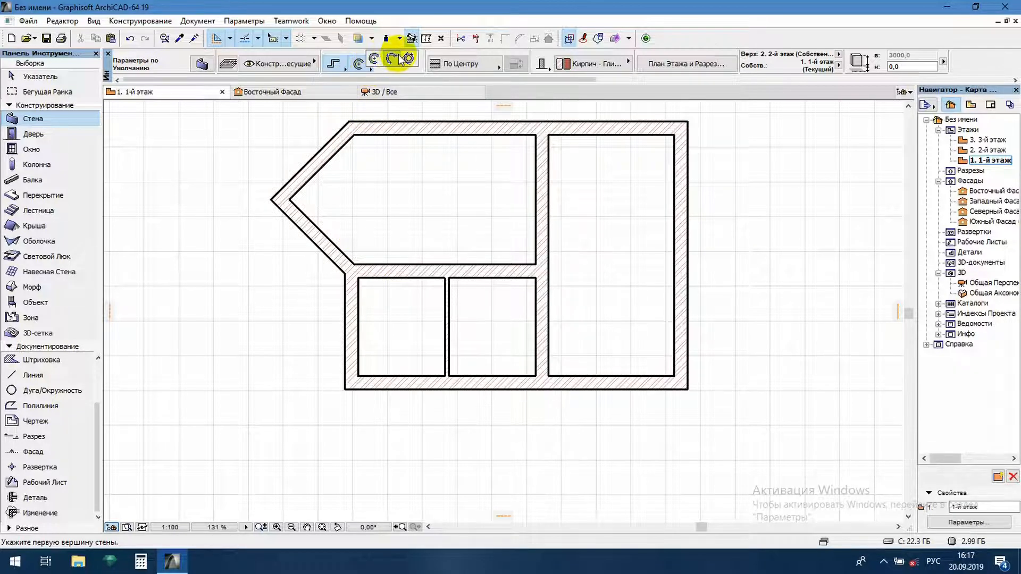
left_click(373, 60)
scroll(524, 330, "down", 3)
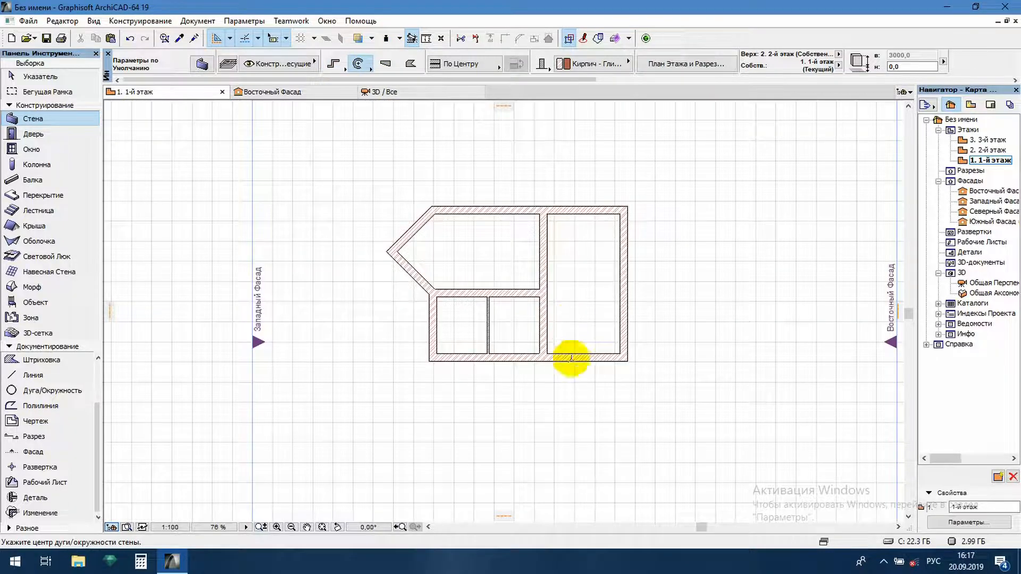
scroll(571, 358, "up", 2)
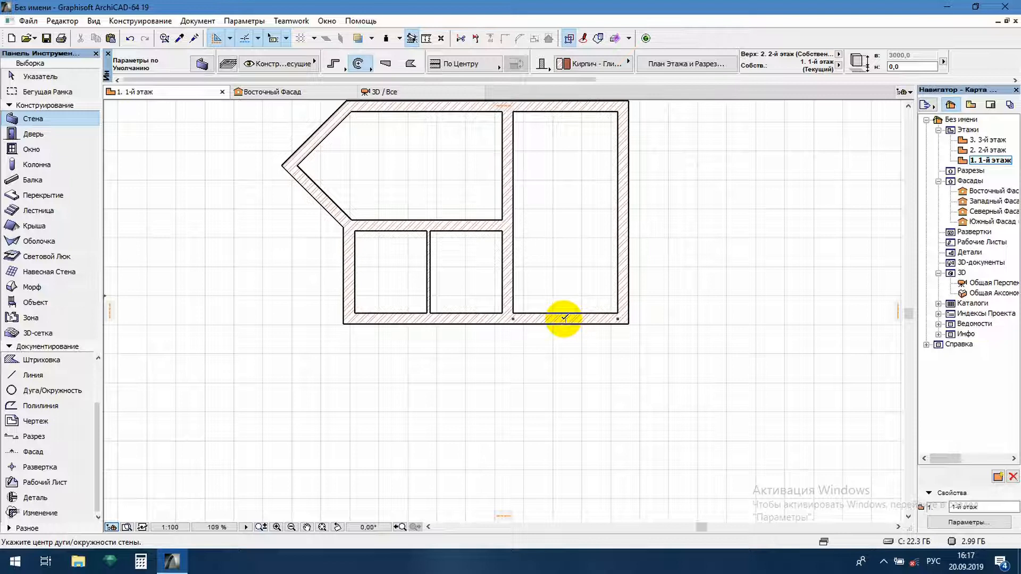
left_click(565, 318)
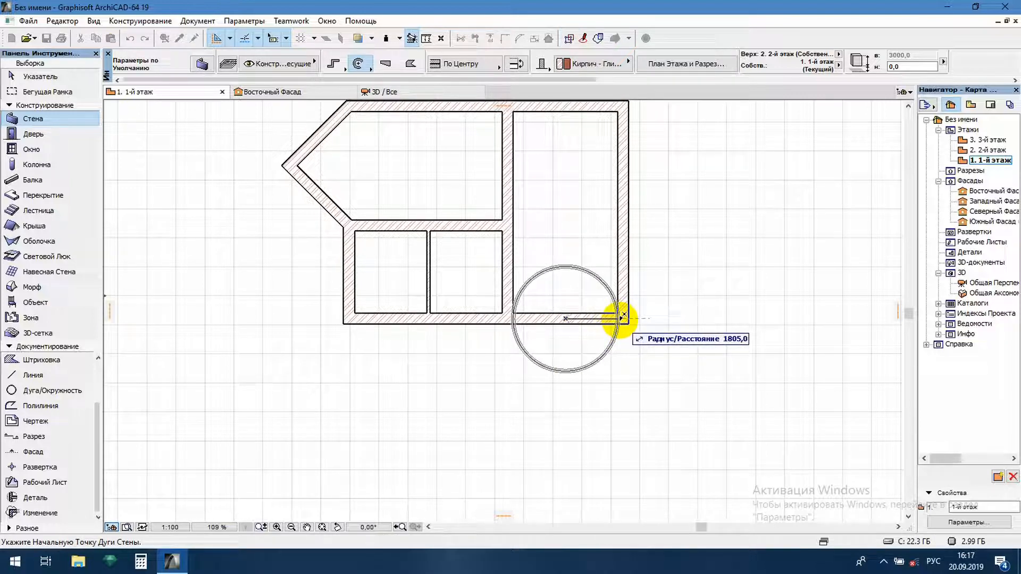
key("Escape")
- Set the default wall thickness to 380 mm
left_click(203, 66)
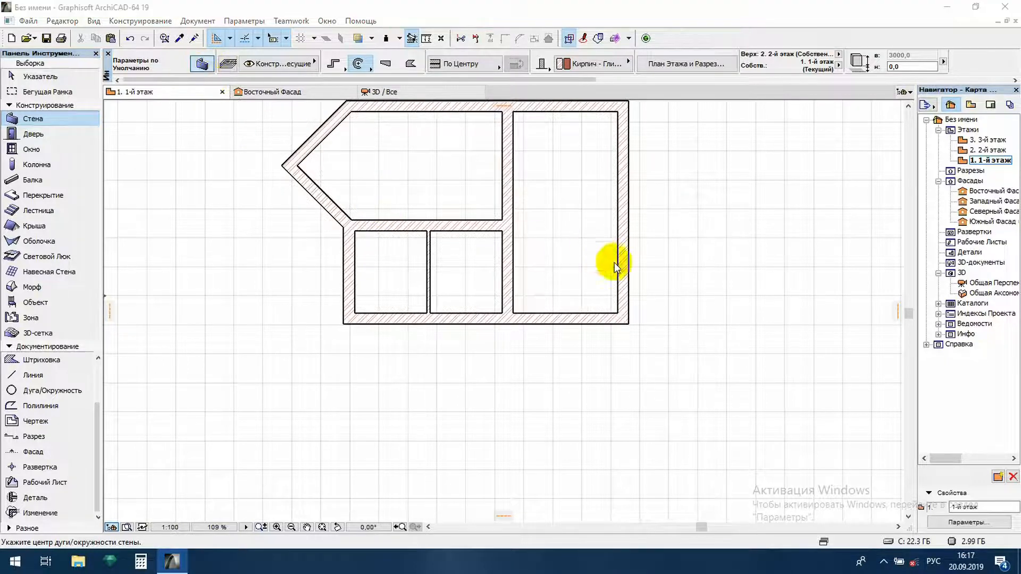
left_click(662, 203)
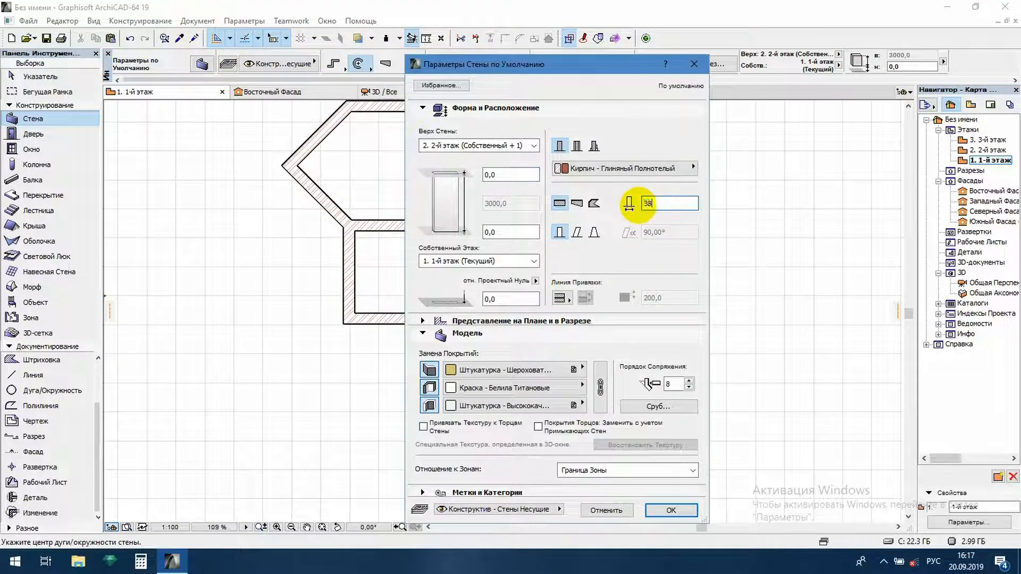
left_click(670, 510)
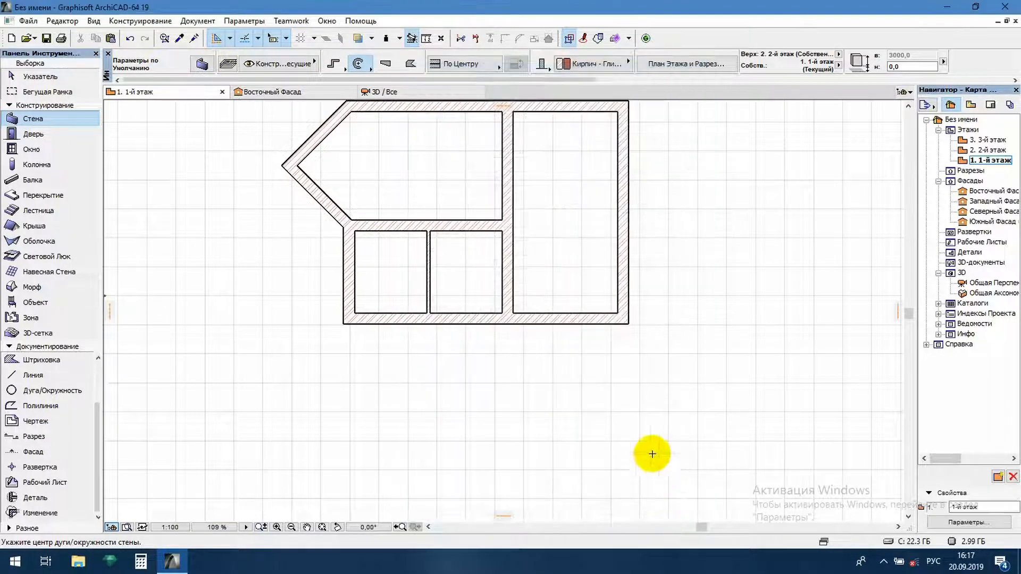
- Draw a semicircular wall below the right room, centred on its lower wall and running from the building's lower-right corner to the inner wall
left_click(566, 318)
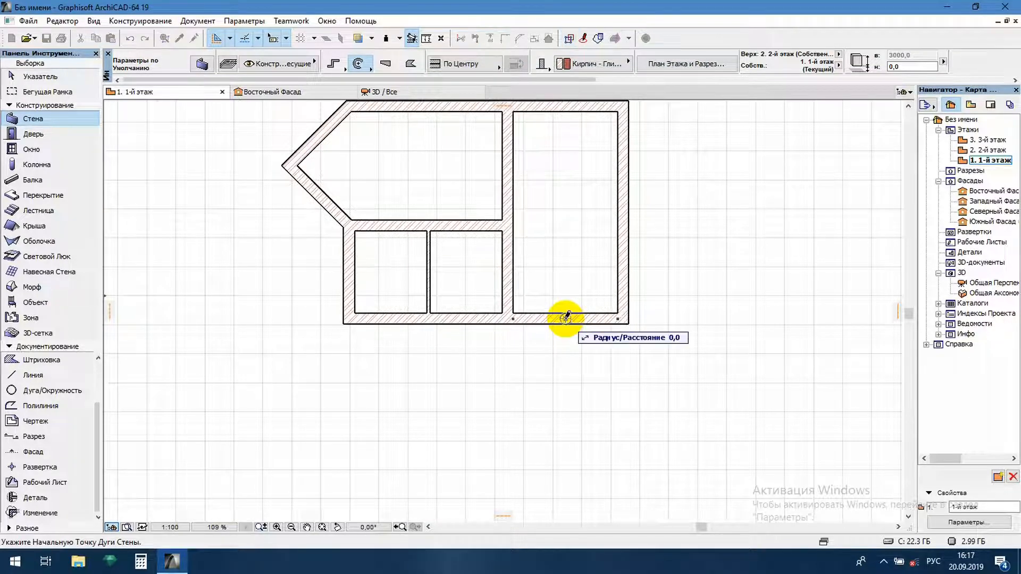
left_click(623, 318)
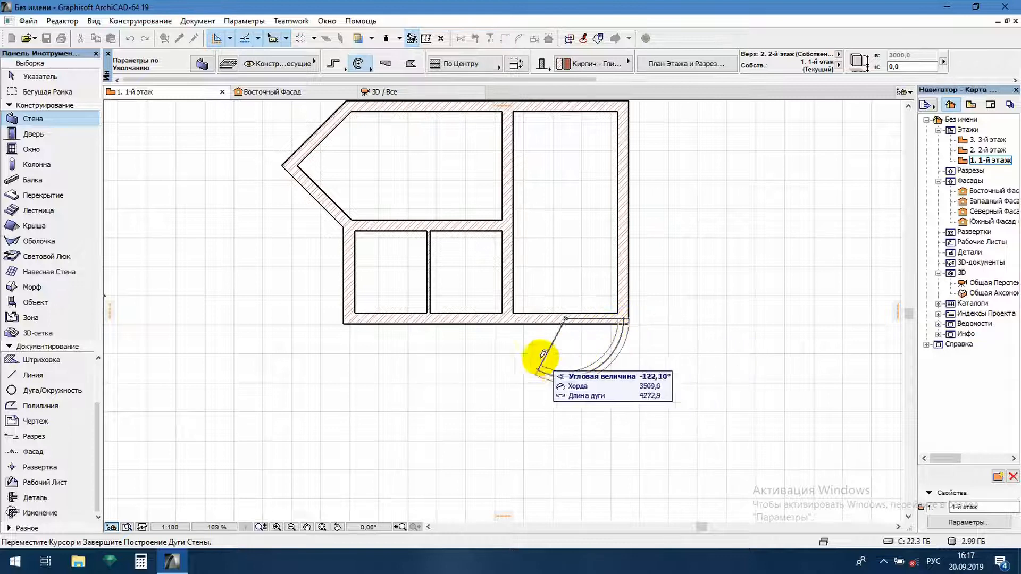
left_click(513, 317)
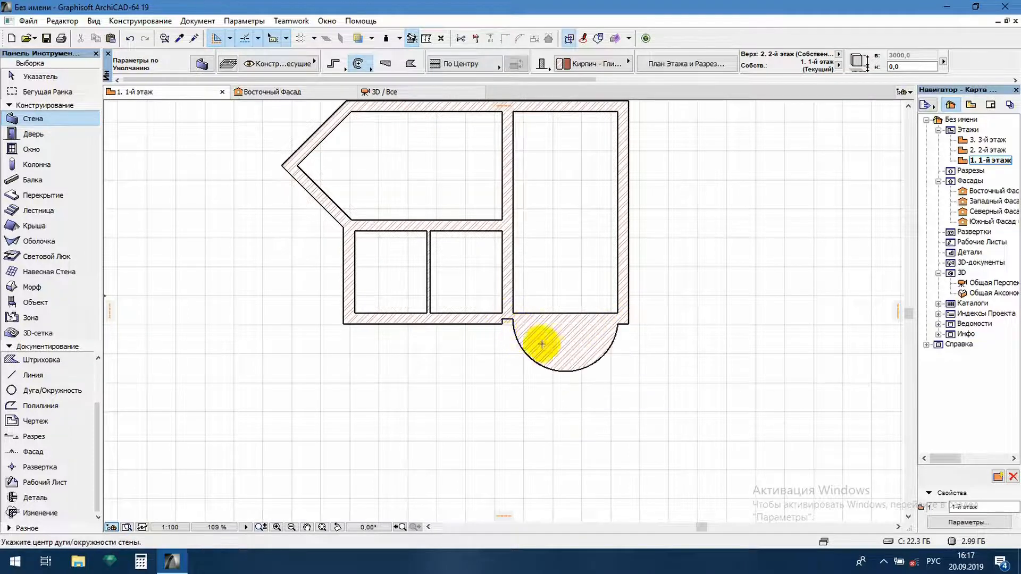
key("Escape")
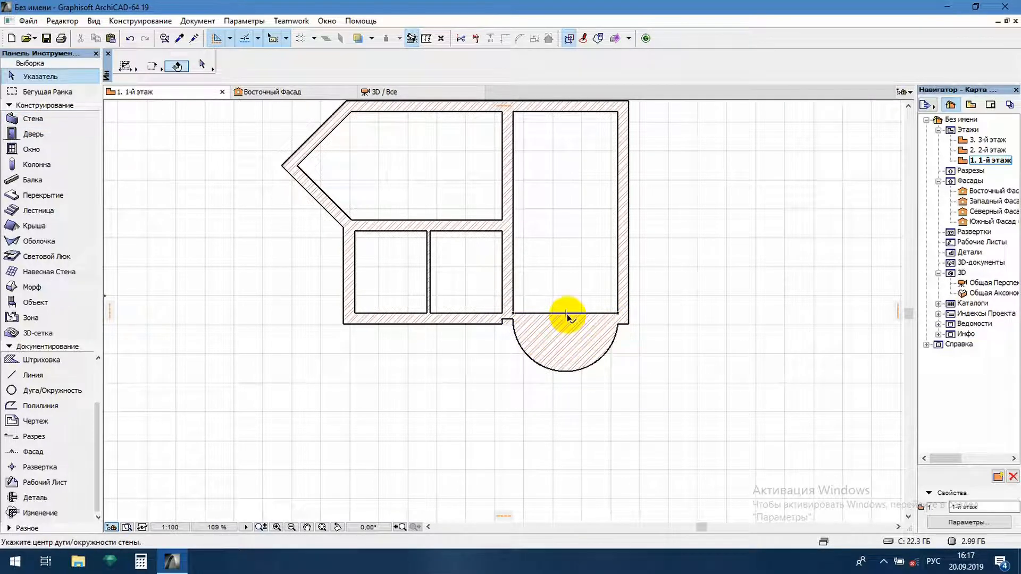
- Trim away the lower outer wall's segment between the vertical inner wall and the right outer wall, opening the room to the curved bay
left_click(567, 318)
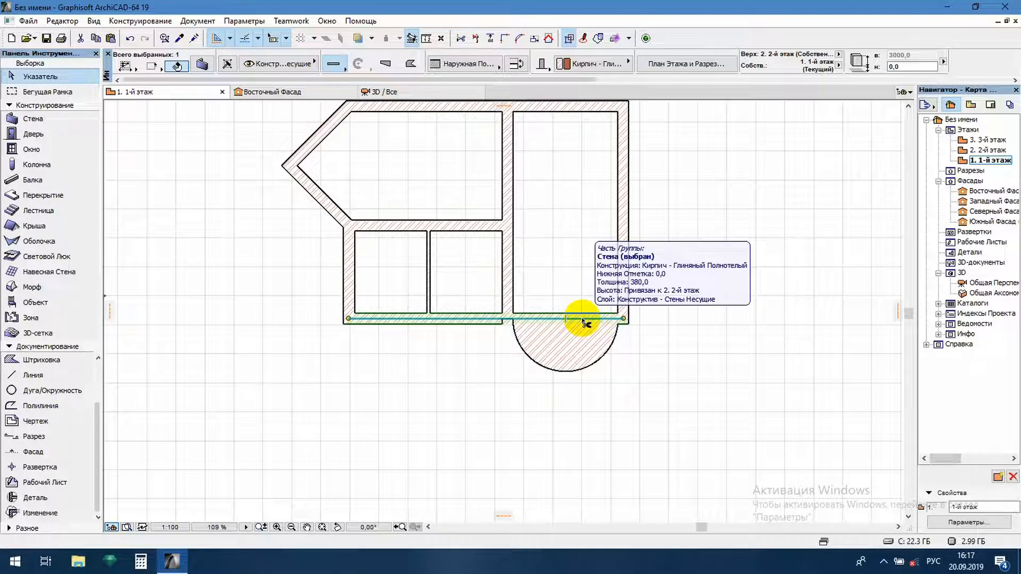
left_click(584, 322, "ctrl")
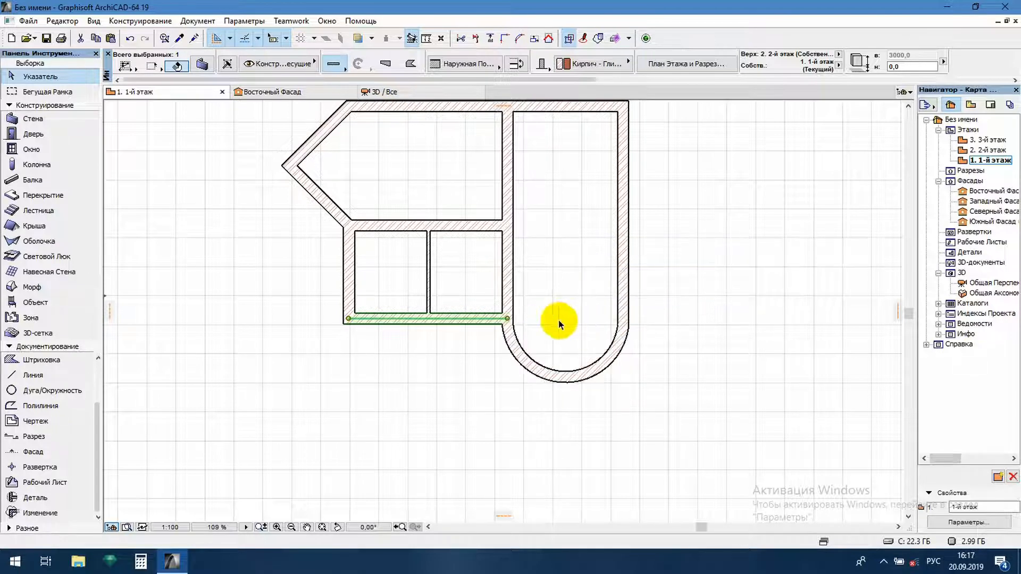
left_click(471, 348)
- Stretch the lower outer wall's left end outward past the left outer wall, about level with the building's leftmost corner
left_click(391, 319)
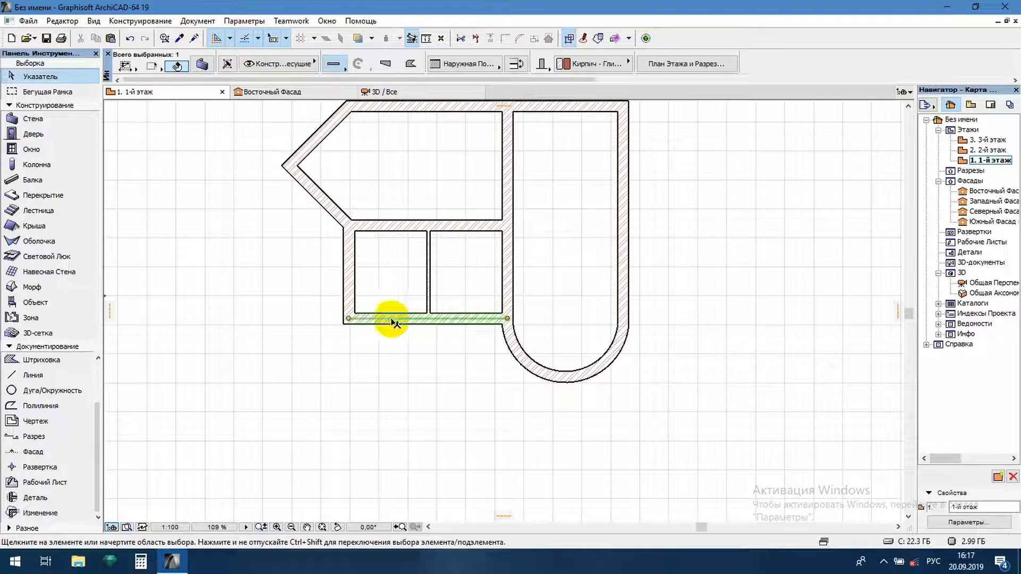
left_click(348, 318)
left_click(287, 318)
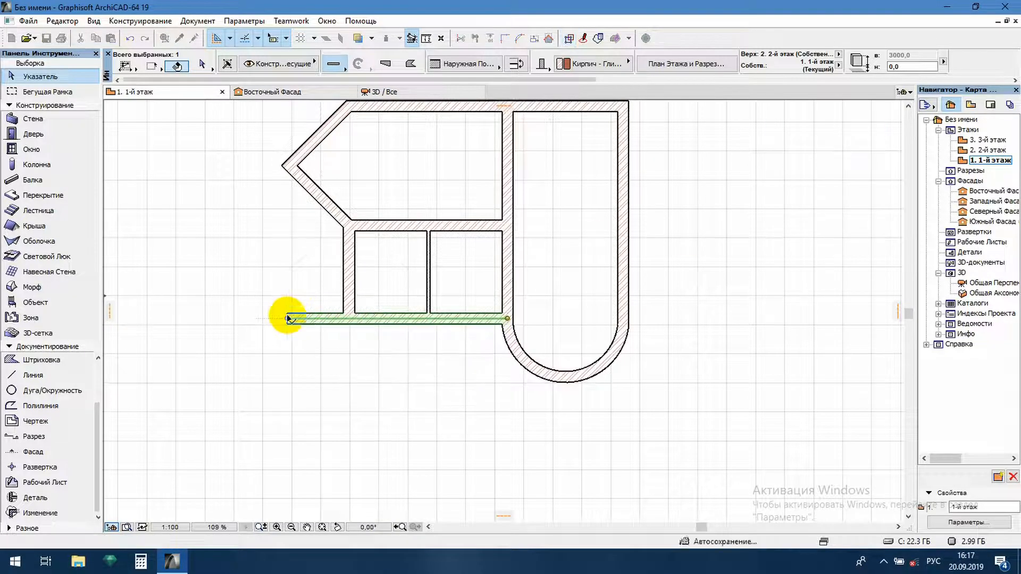
- Trim away the lower outer wall's overhanging end beyond the left outer wall, restoring the building's lower-left corner
left_click(313, 348)
mouse_move(324, 323)
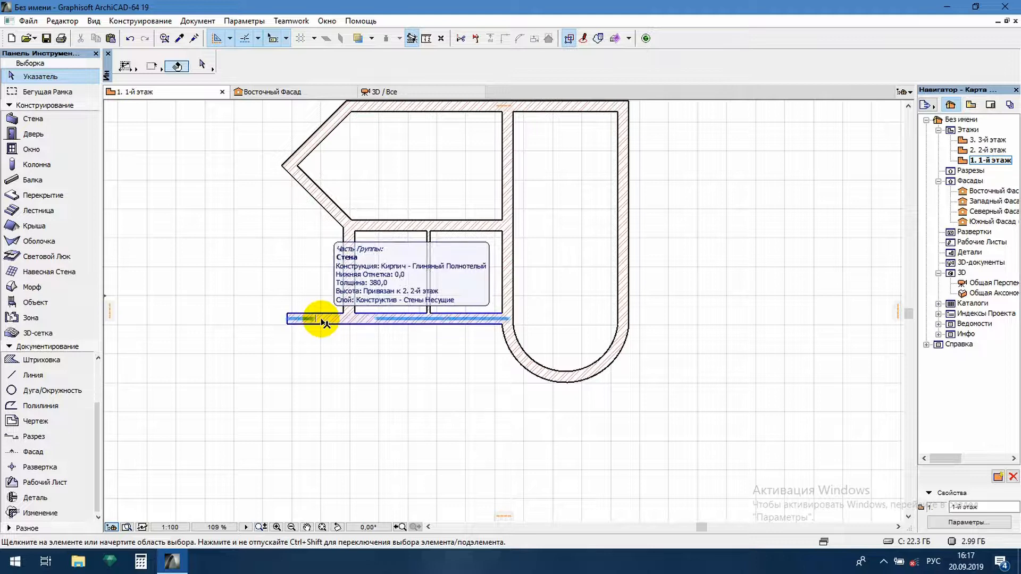
left_click(324, 322)
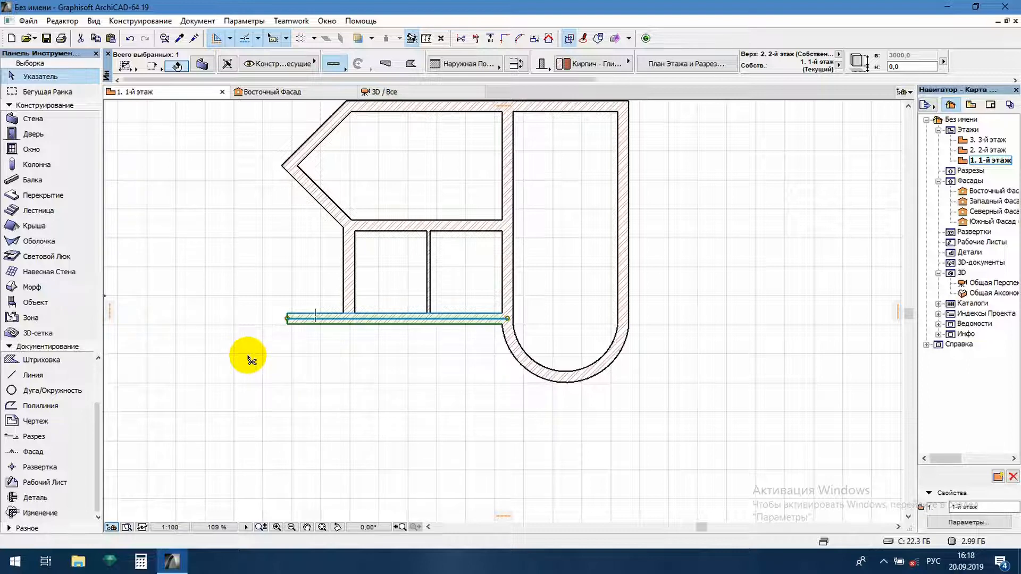
left_click(328, 319, "ctrl")
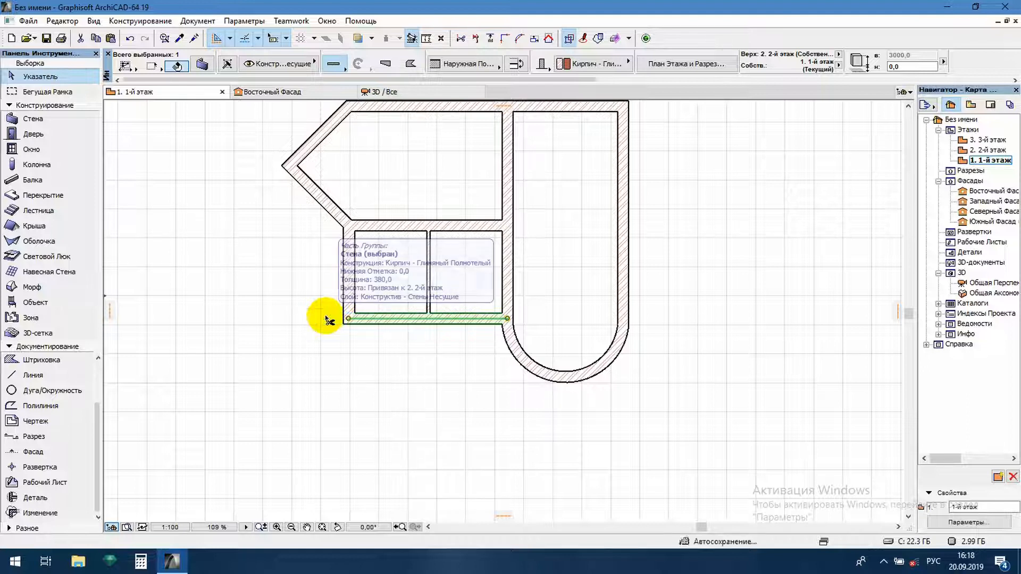
left_click(420, 378)
scroll(559, 319, "down", 3)
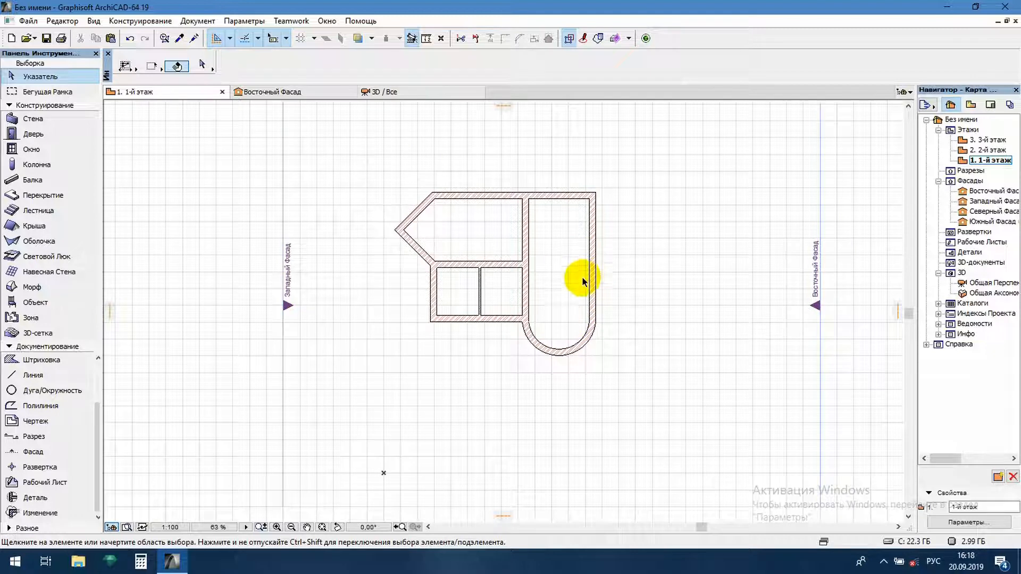
scroll(541, 335, "up", 2)
left_click(532, 368)
scroll(556, 335, "up", 5)
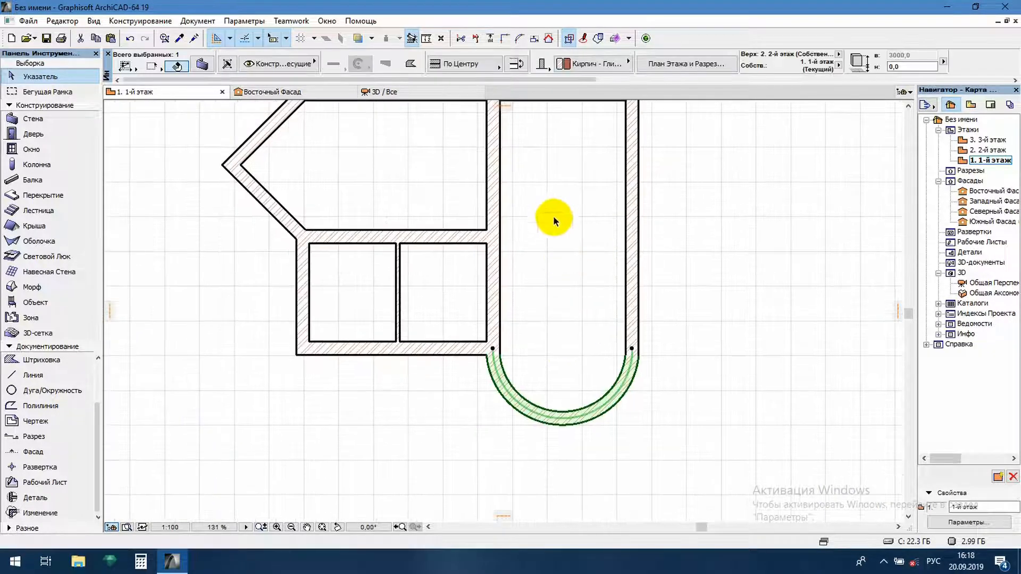
left_click(559, 220)
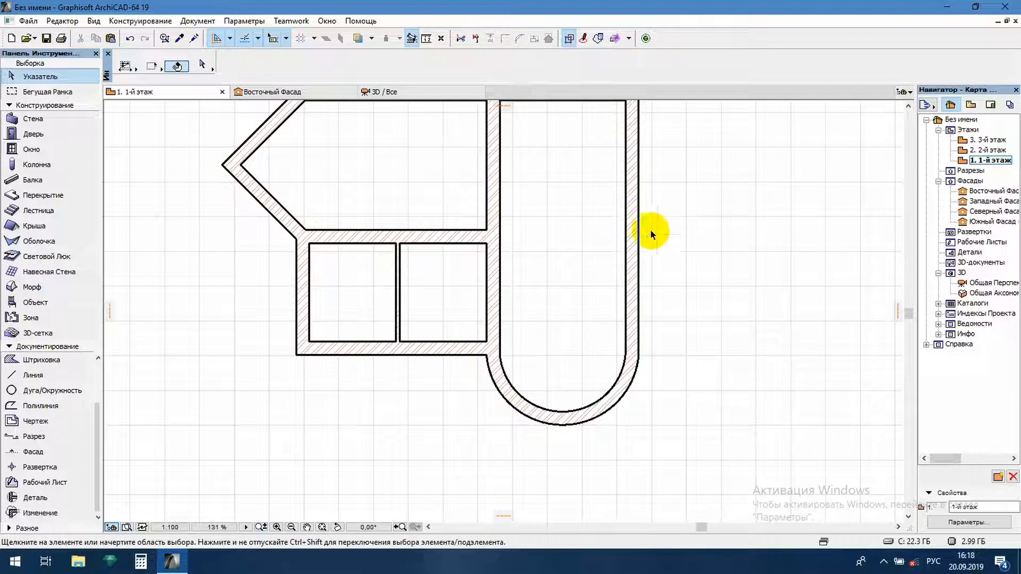
- Curve the right outer wall's edge outward into an arc with a radius of about 3673 mm
left_click(635, 194)
scroll(669, 289, "down", 7)
scroll(669, 290, "up", 5)
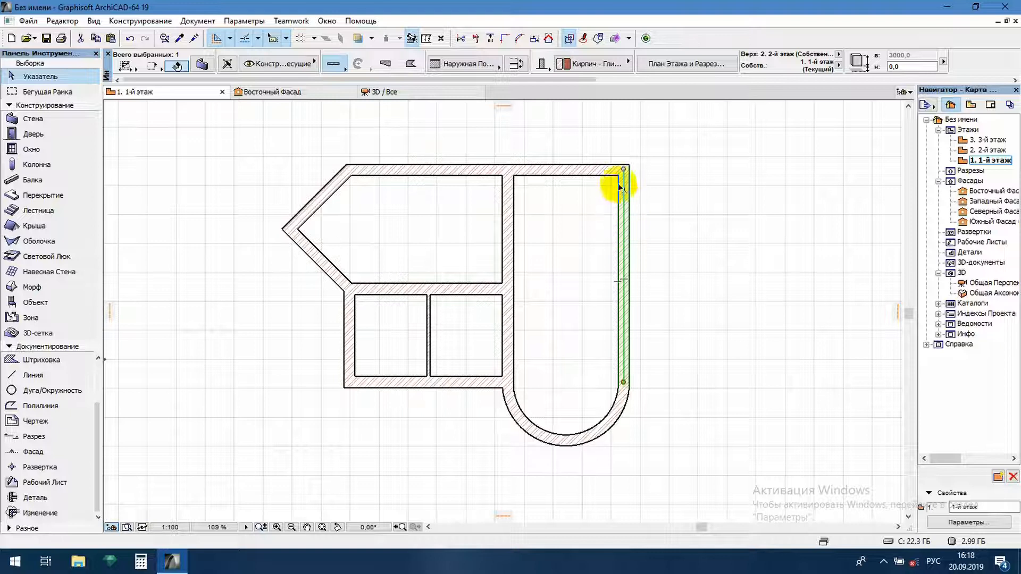
left_click(624, 246)
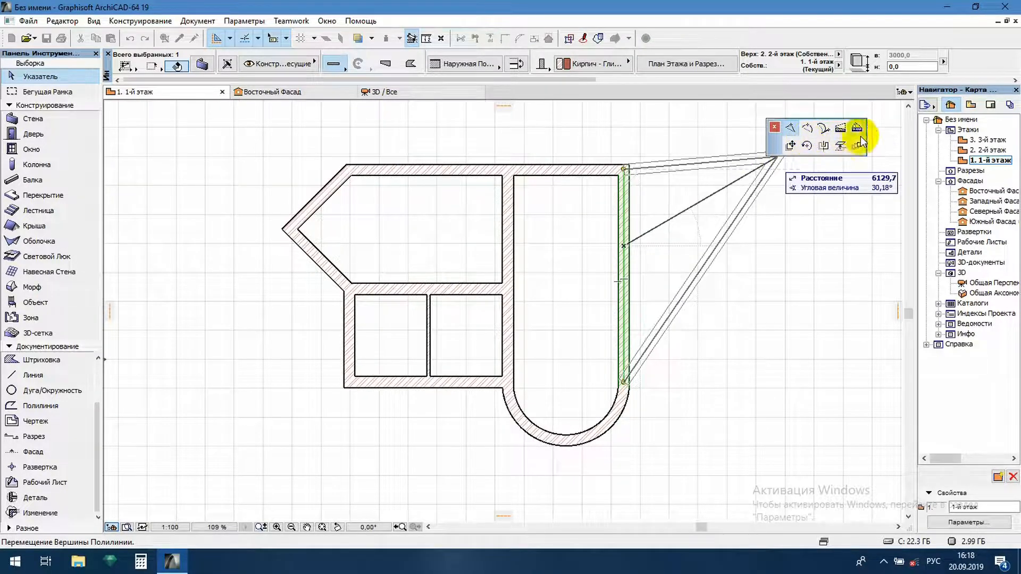
left_click(808, 130)
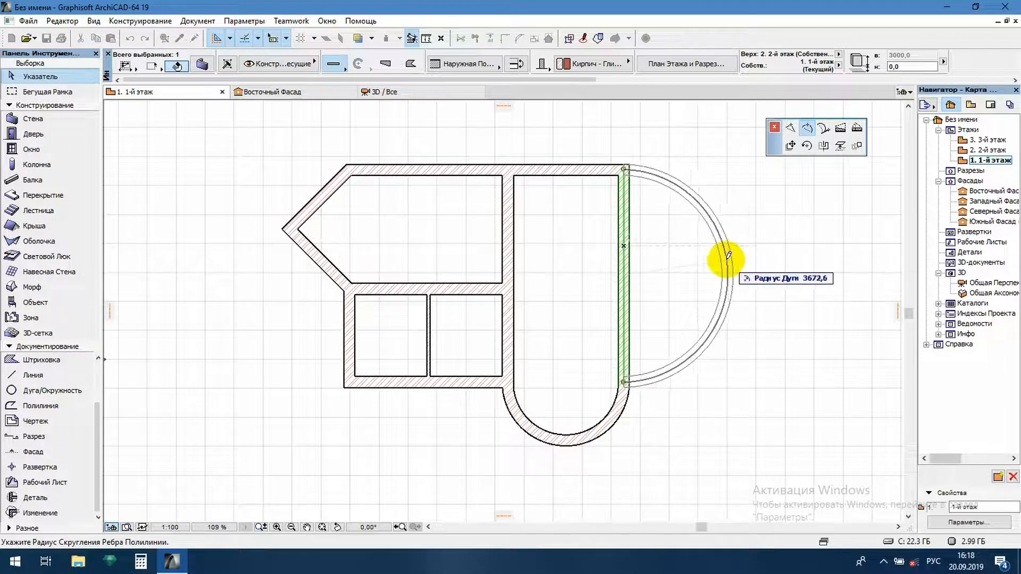
left_click(726, 259)
scroll(771, 287, "down", 3)
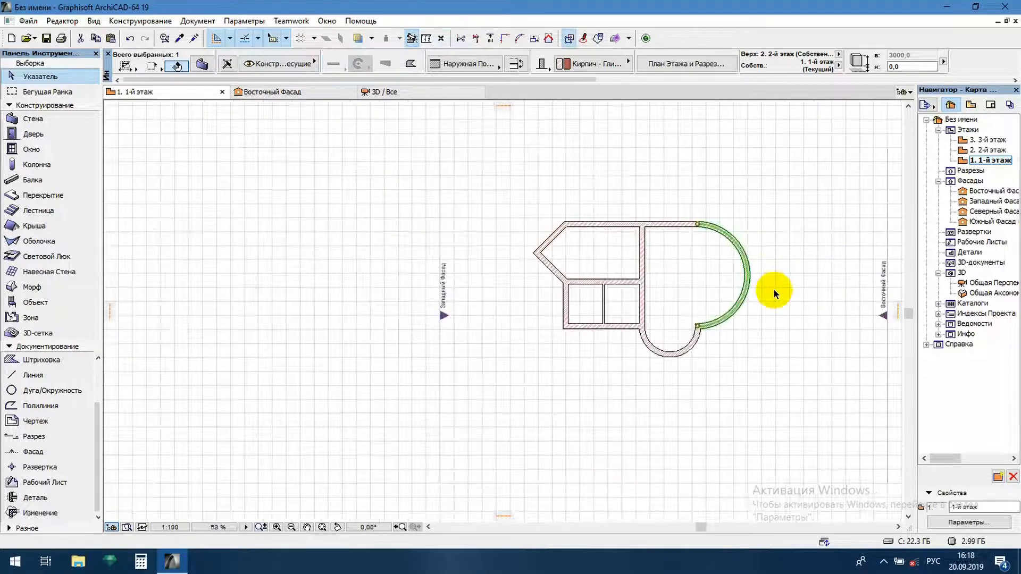
left_click(778, 291)
scroll(784, 293, "up", 2)
middle_click_drag(785, 287, 720, 296)
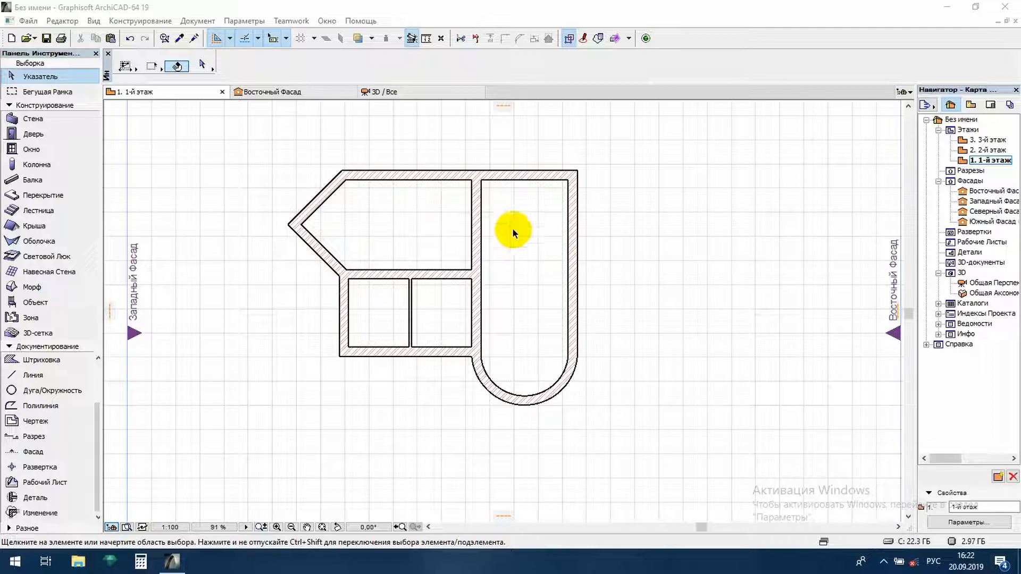
- In the 3D view, set all surfaces of the curved bay wall and the adjoining straight outer wall to Краска - Киноварь
key("F3")
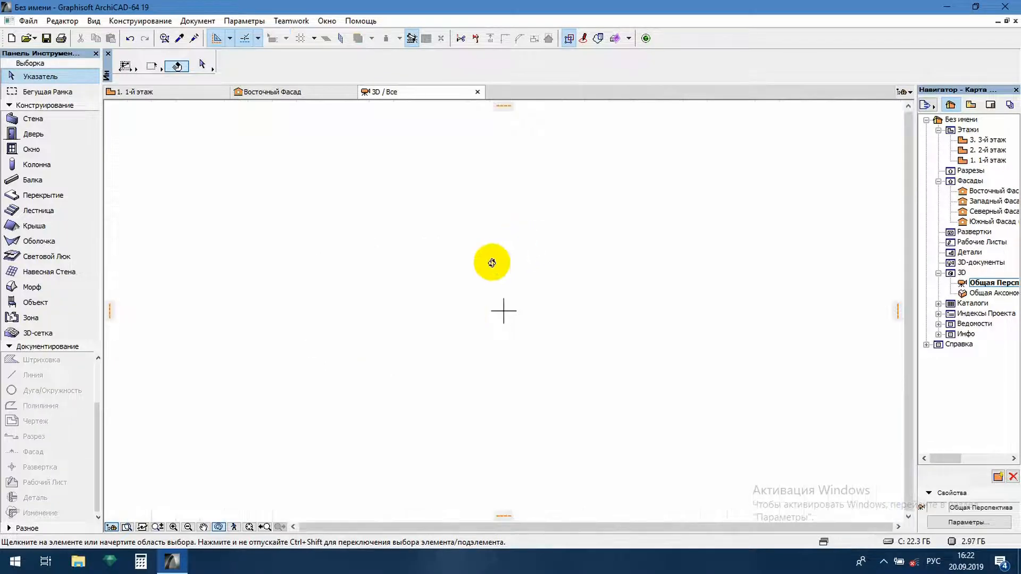
left_click_drag(486, 279, 561, 321)
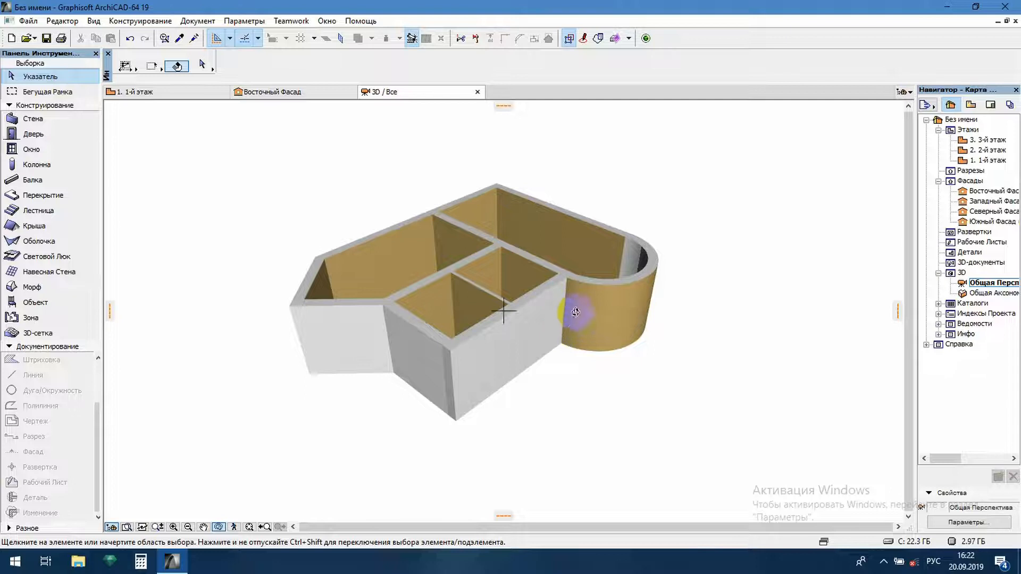
left_click(602, 311)
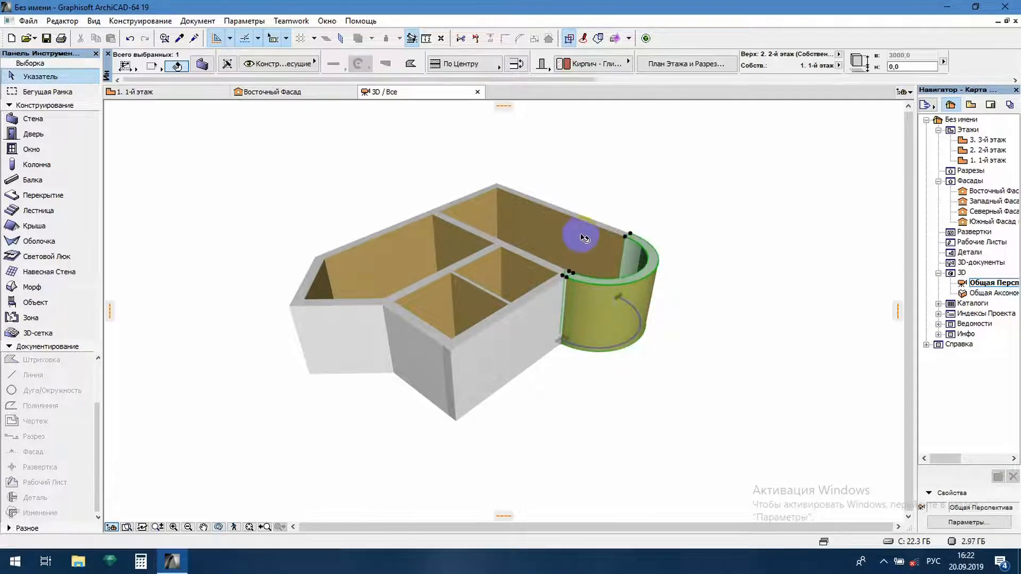
left_click(531, 312, "shift")
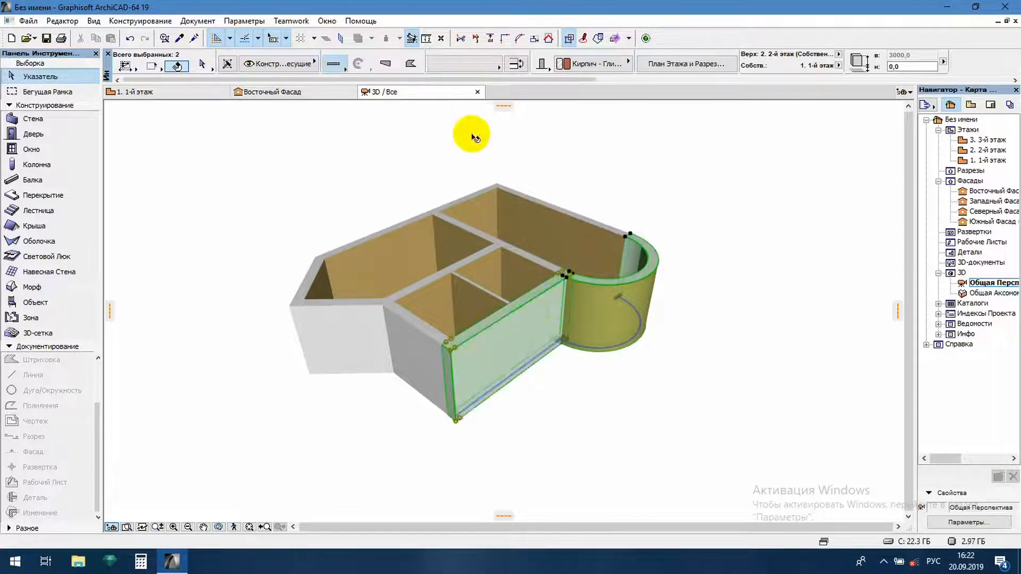
left_click(202, 65)
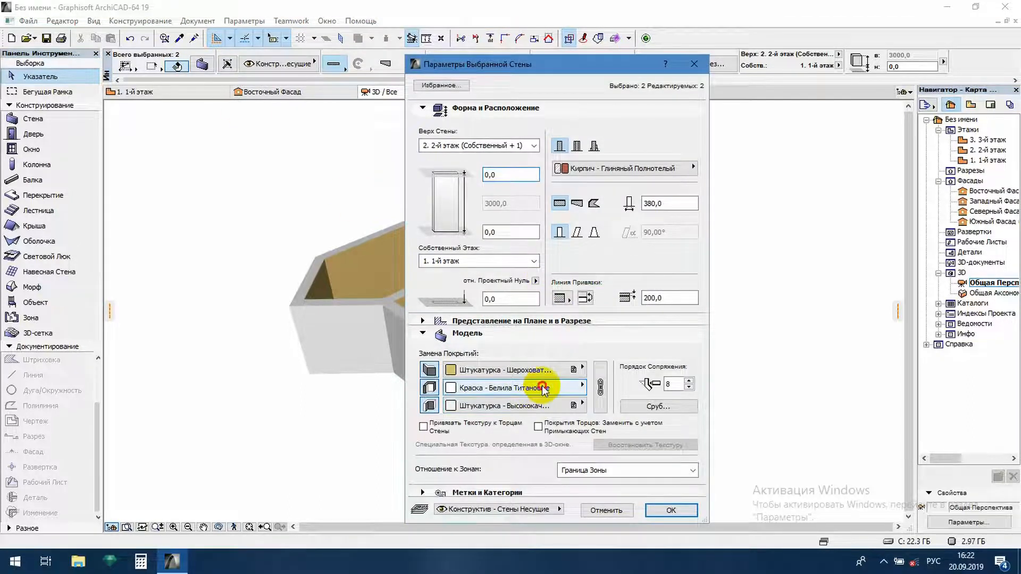
left_click(543, 389)
left_click(812, 366)
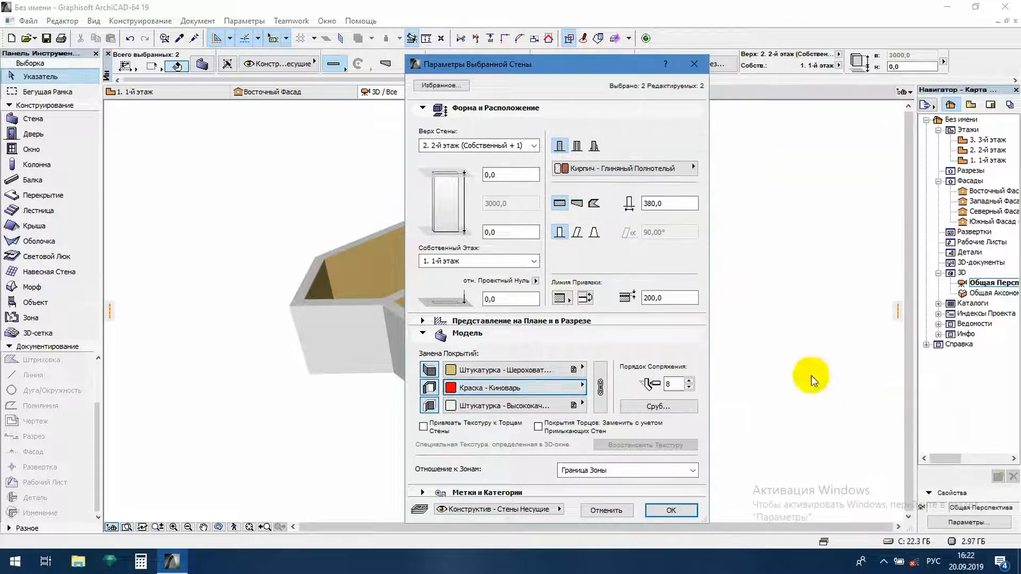
left_click(601, 388)
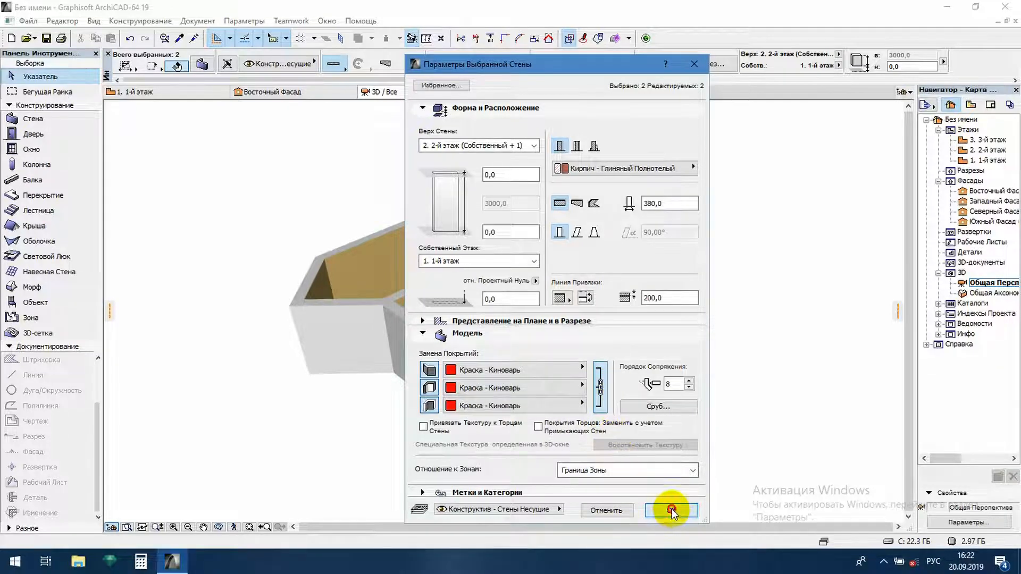
left_click(671, 510)
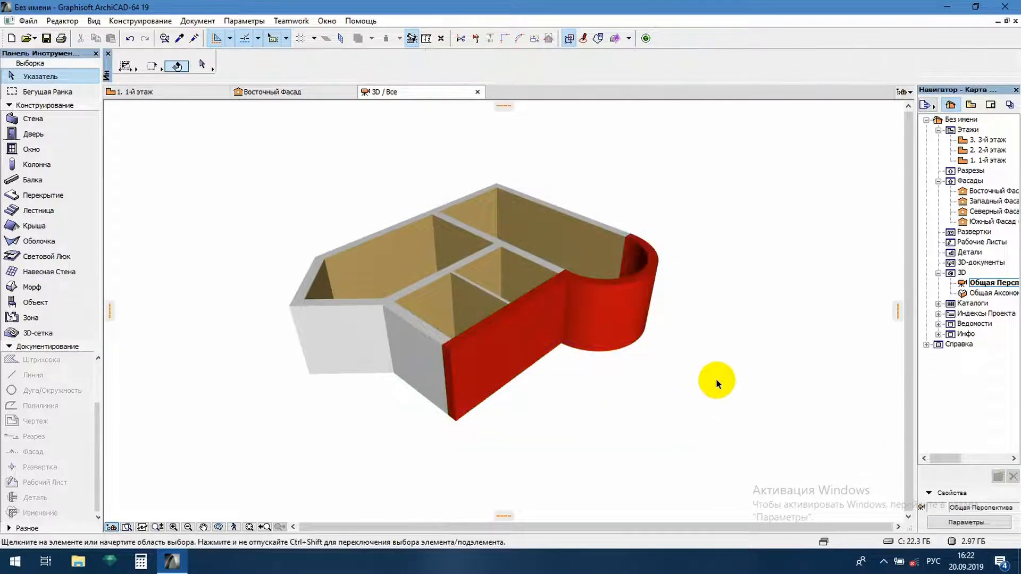
- Set the height of the short grey outer wall that meets the red straight wall to 4000 mm in the 3D view
key("o")
left_click_drag(707, 377, 675, 353)
left_click_drag(473, 376, 537, 302)
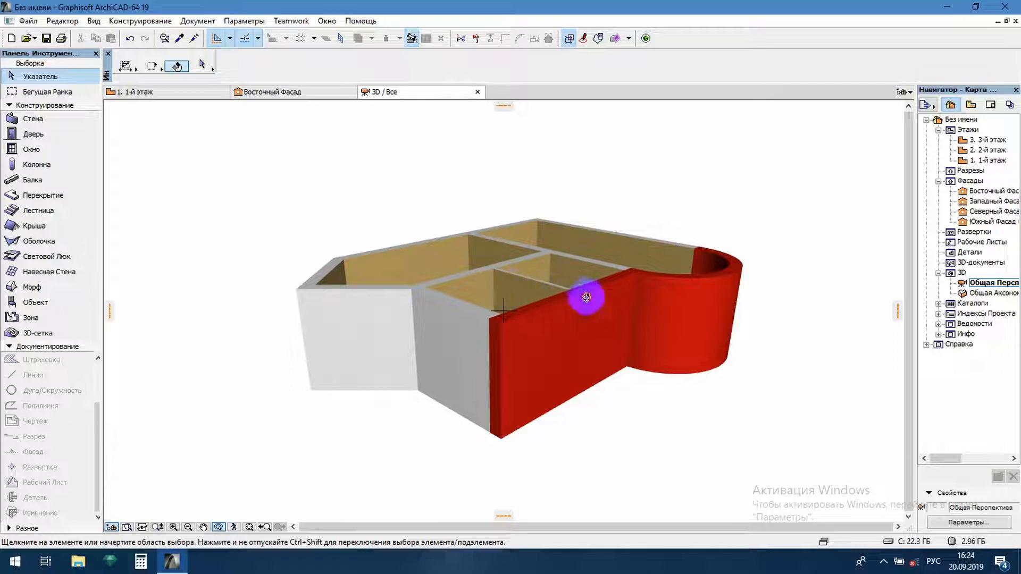
left_click_drag(605, 324, 547, 292)
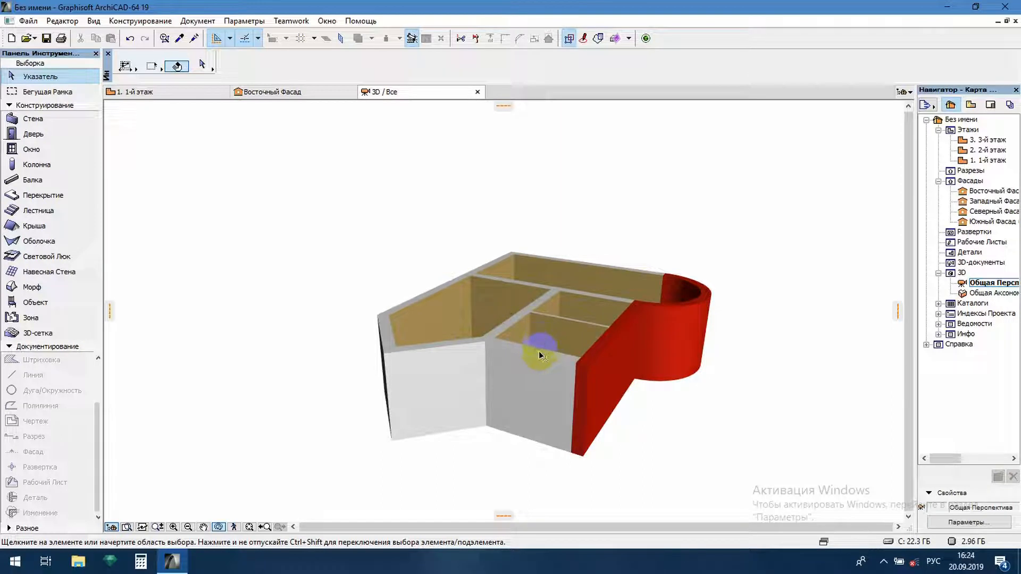
left_click(540, 355)
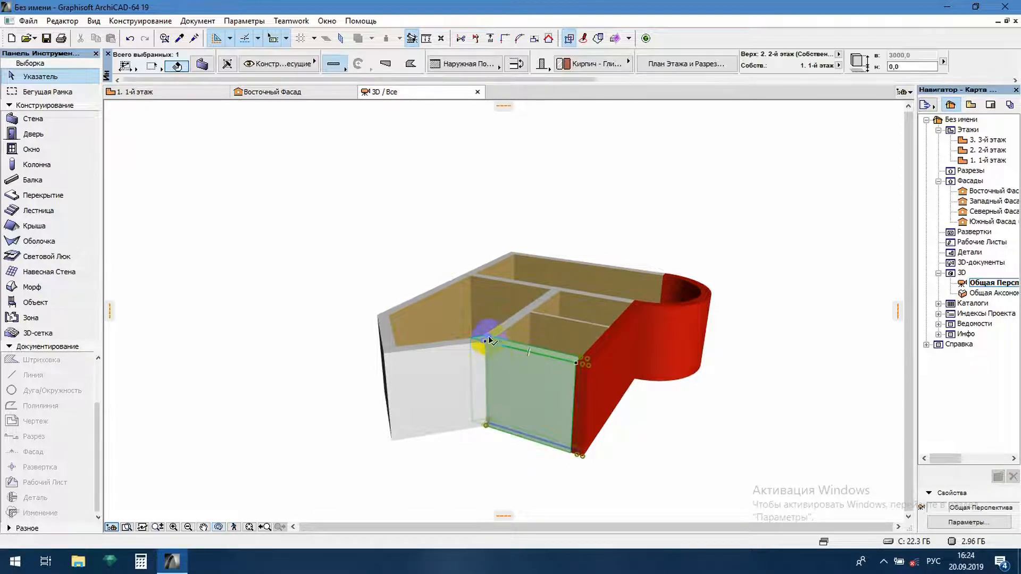
left_click(587, 361)
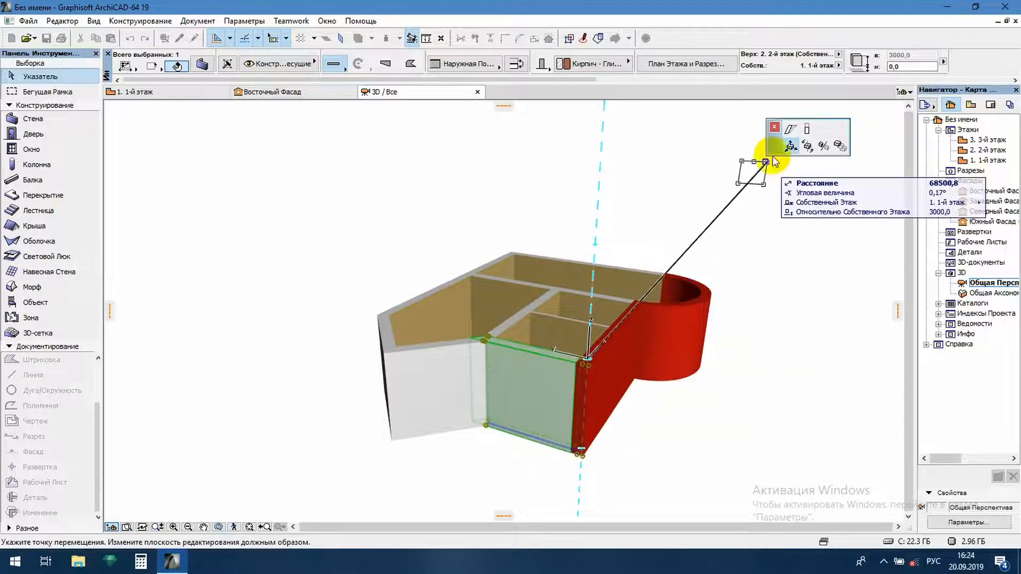
left_click(807, 131)
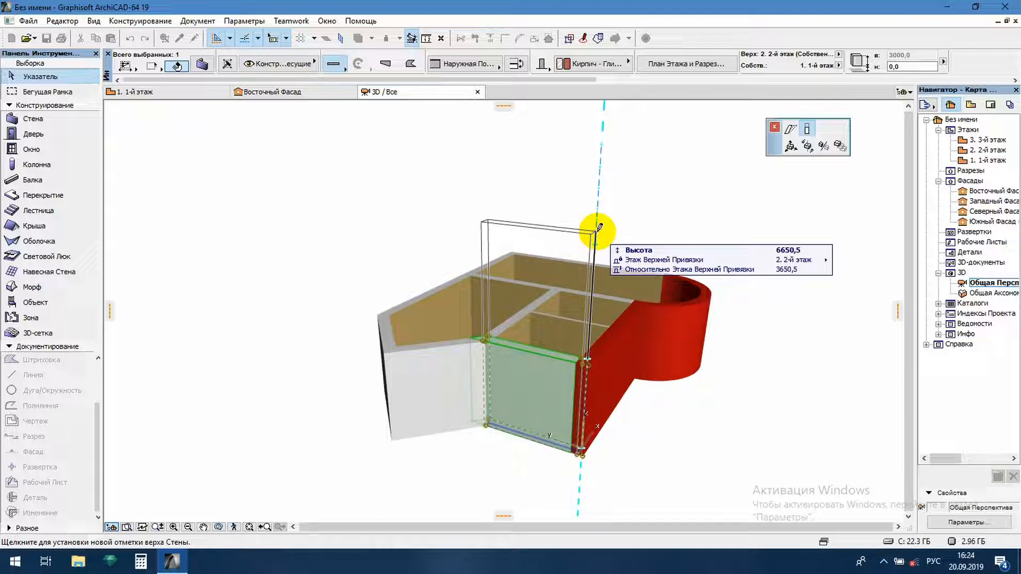
key("Tab")
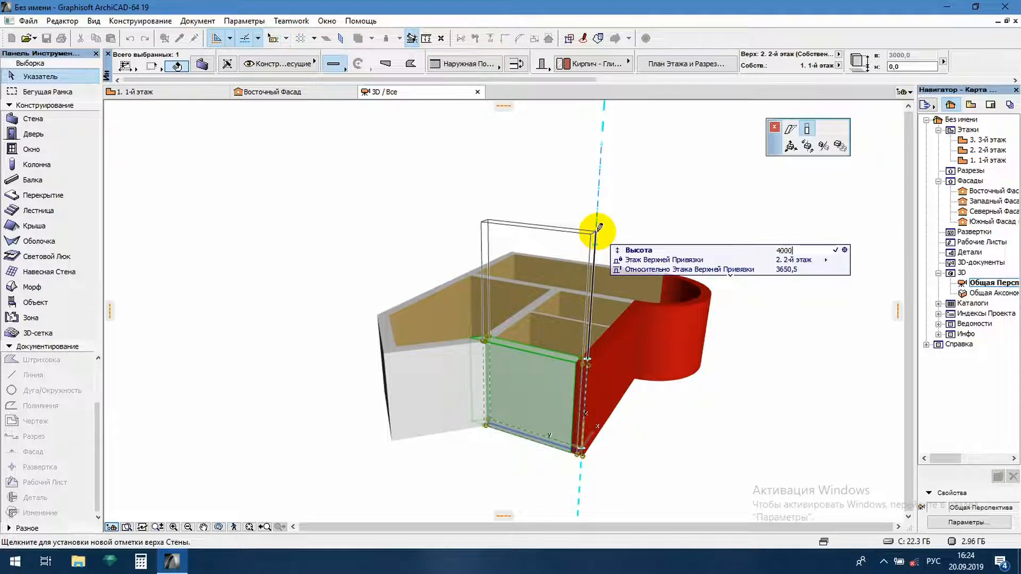
type("4000")
key("Return")
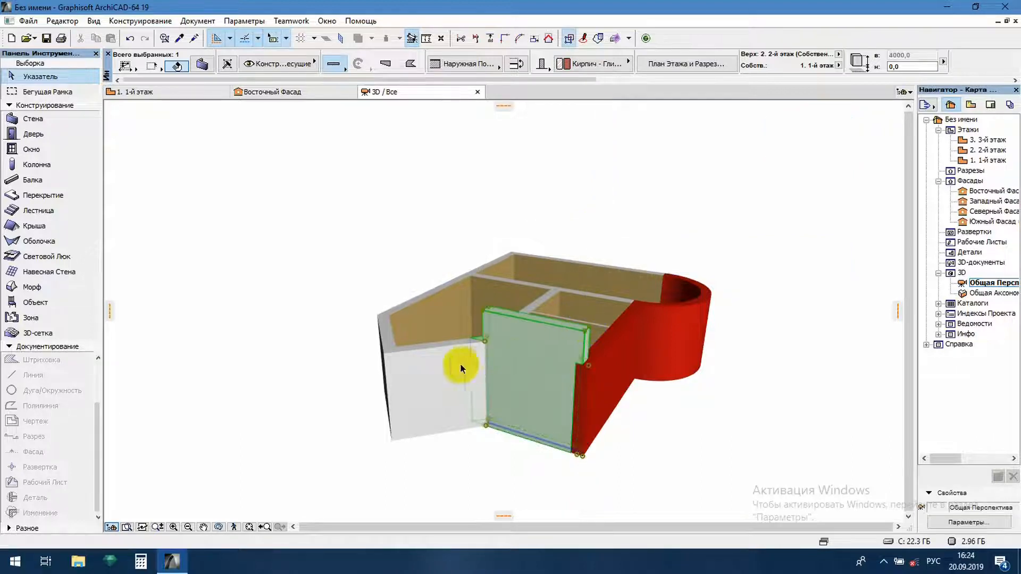
- Set the height of both angled outer walls forming the pointed corner to 4000 mm together
left_click(431, 367)
left_click(391, 331, "shift")
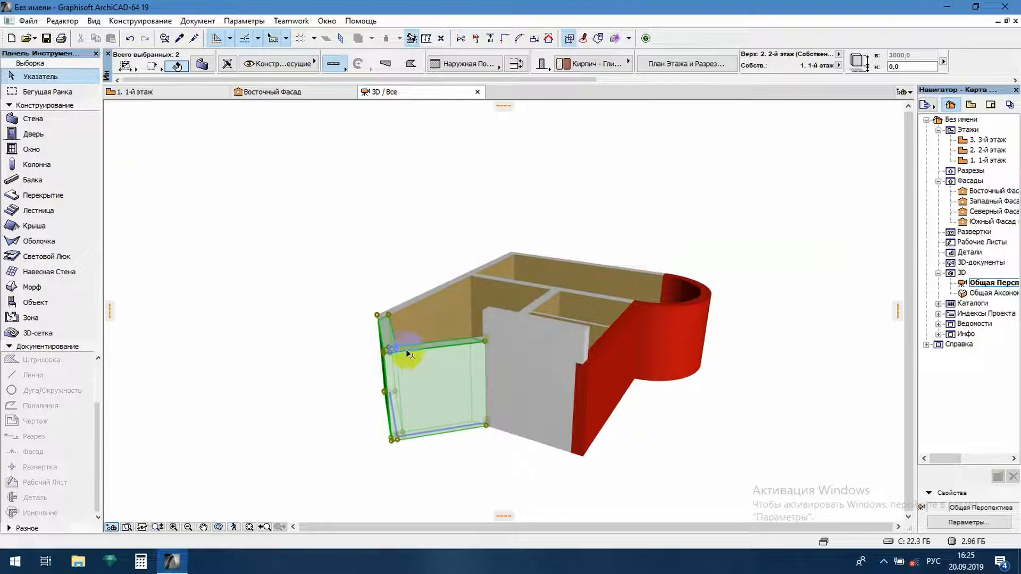
left_click(398, 351)
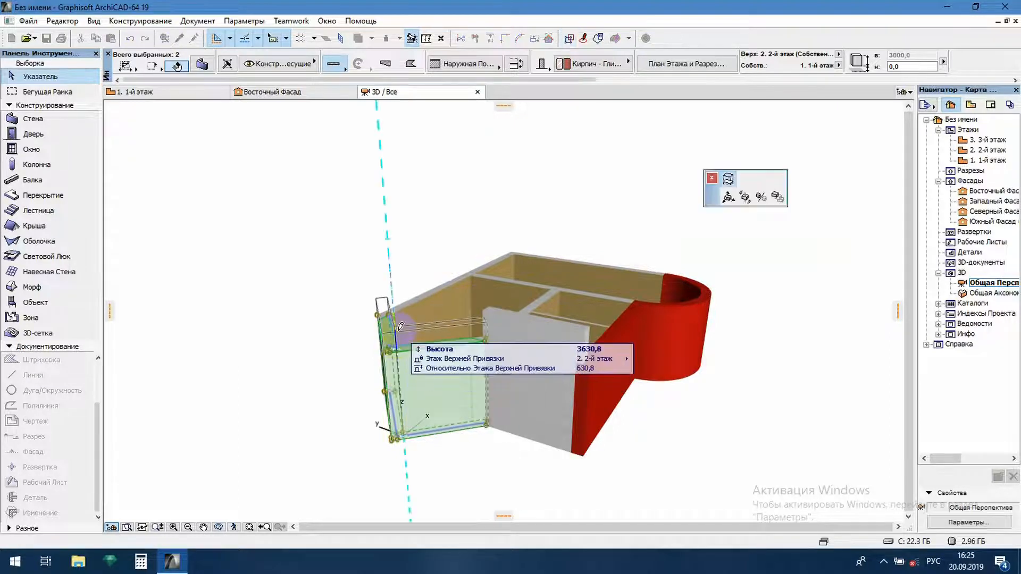
key("Tab")
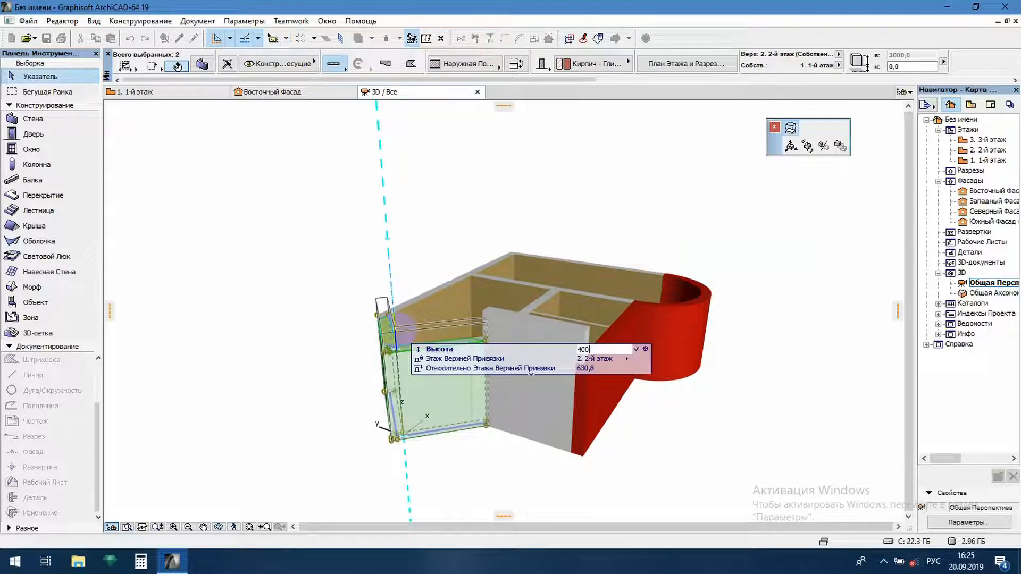
type("4000")
key("Return")
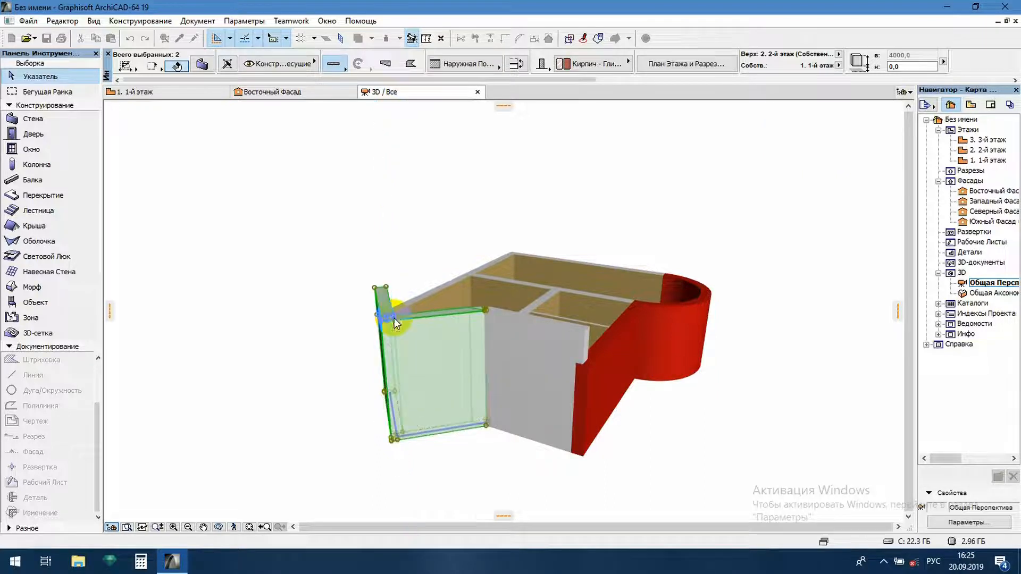
left_click(711, 394)
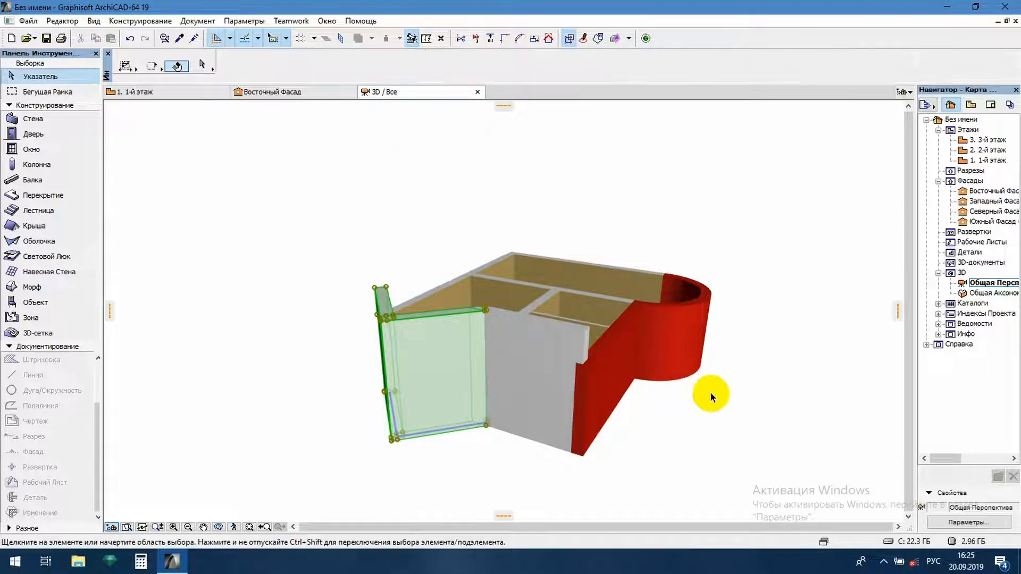
- Move the curved bay wall 2000 mm along the direction of the adjoining red straight wall in the 3D view
mouse_move(711, 402)
middle_mouse_down()
mouse_move(557, 406)
mouse_move(729, 401)
middle_mouse_up()
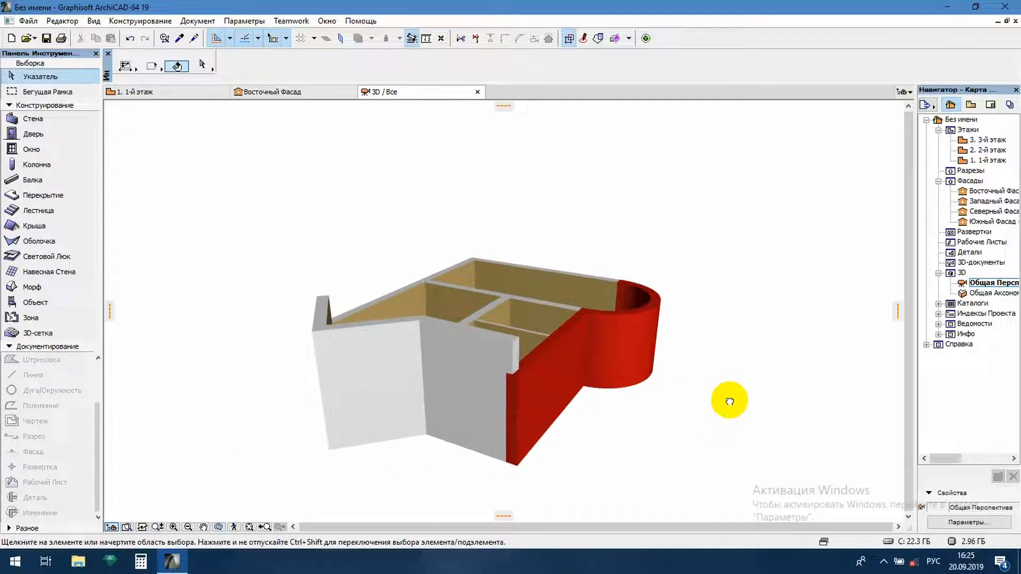
left_click(631, 343)
left_click(621, 281)
left_click(681, 343)
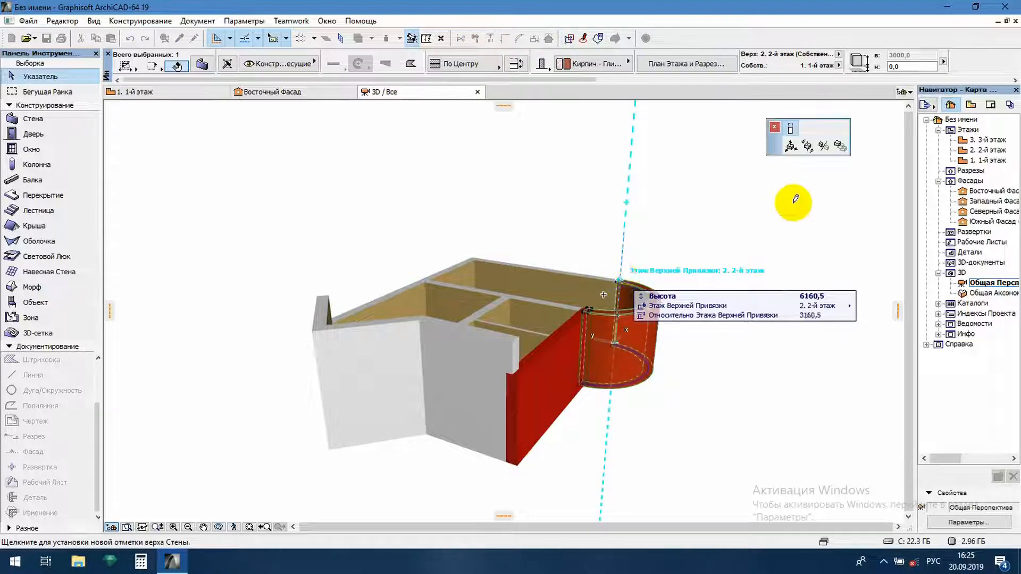
left_click(791, 147)
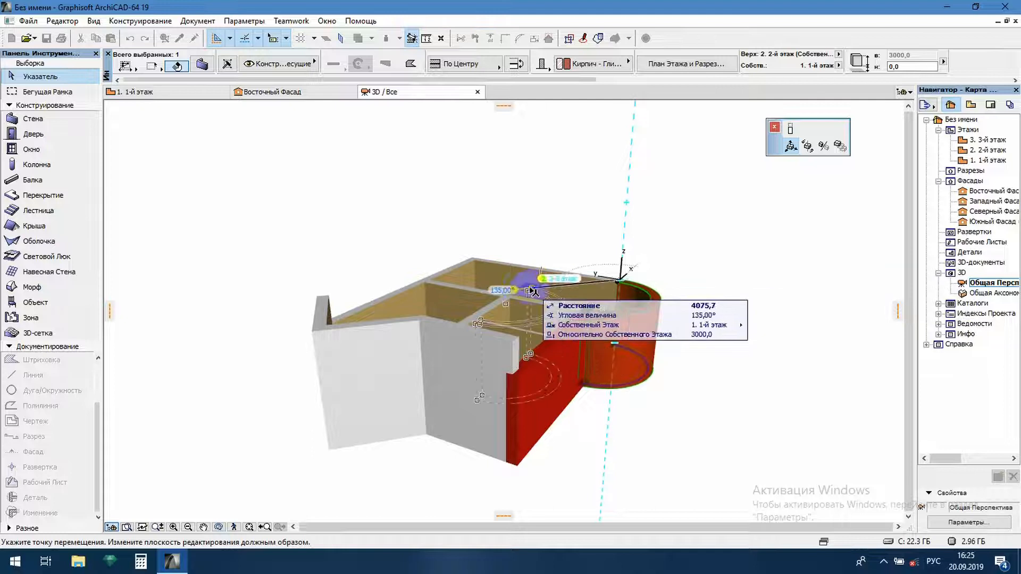
middle_click_drag(582, 313, 448, 346)
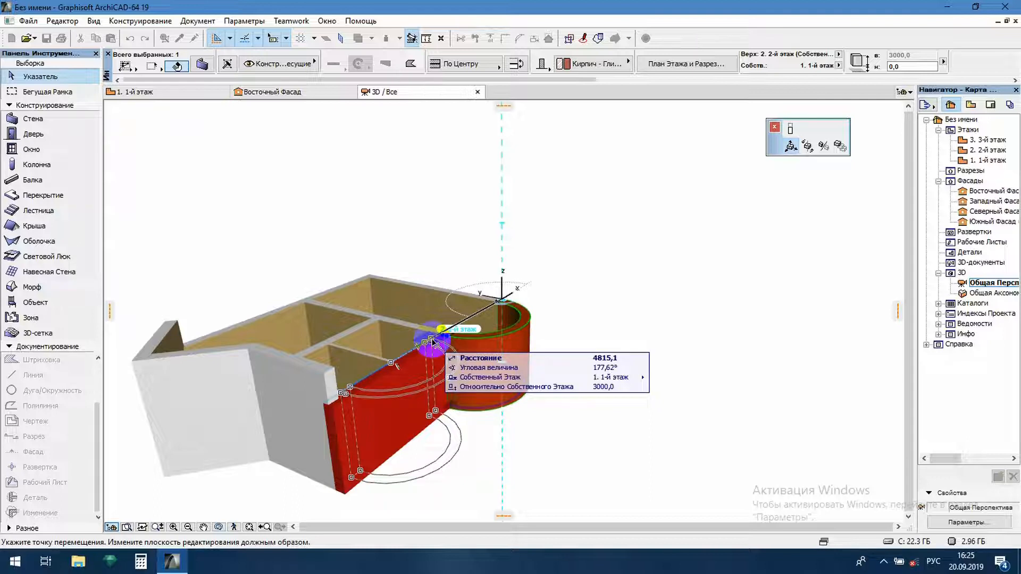
key("Tab")
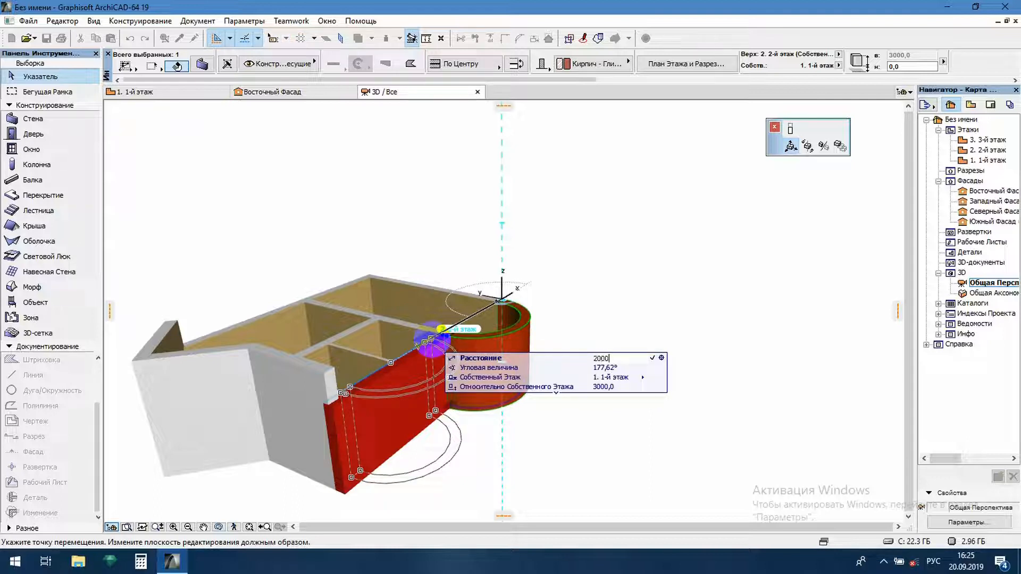
key("Return")
middle_click_drag(393, 342, 658, 349)
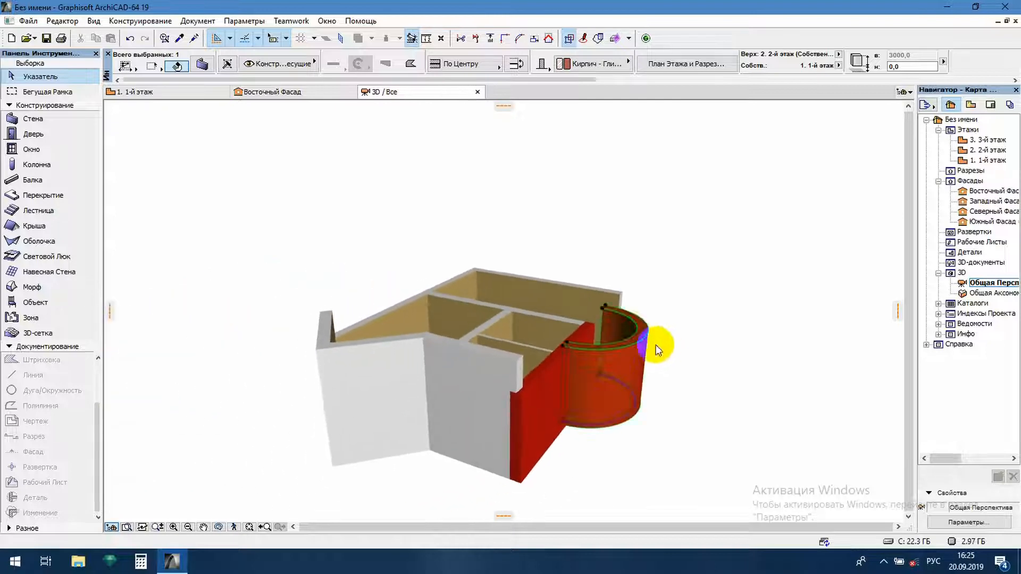
- Undo the bay wall's move, the wall height changes and the surface changes back to the right outer wall's plan edits
key("ctrl+z")
key("ctrl+z")
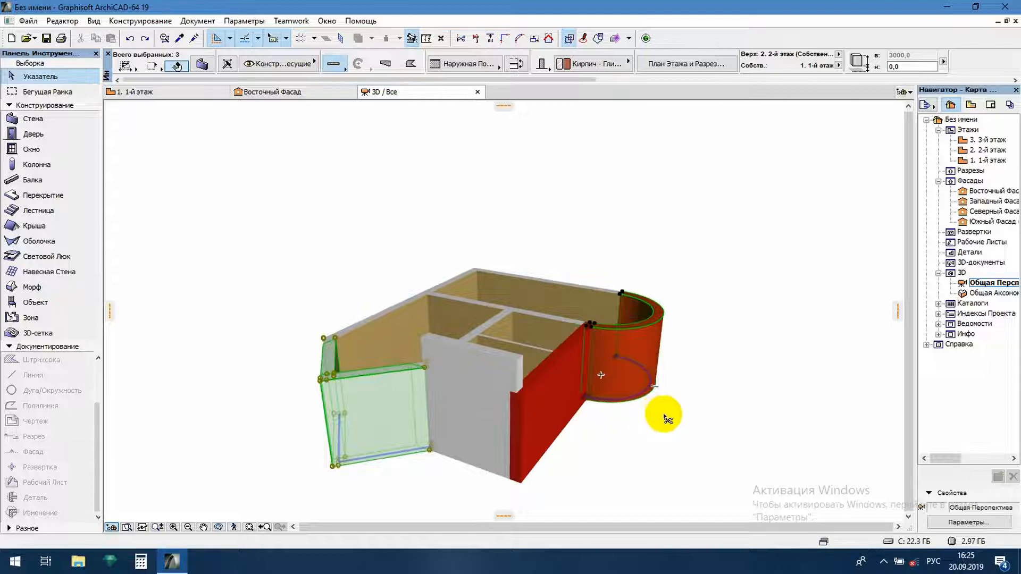
left_click(722, 403)
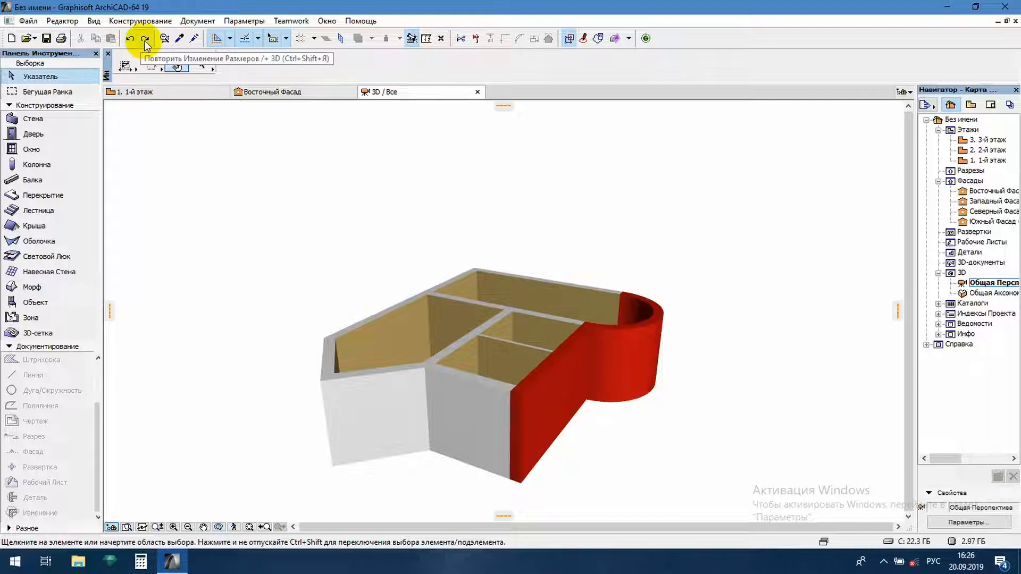
left_click(130, 39)
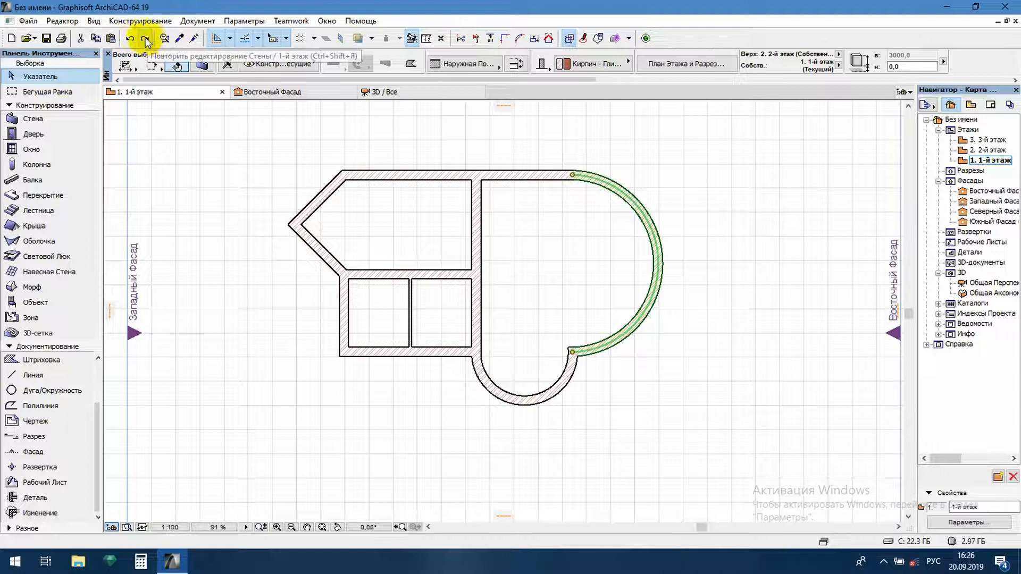
left_click(130, 39)
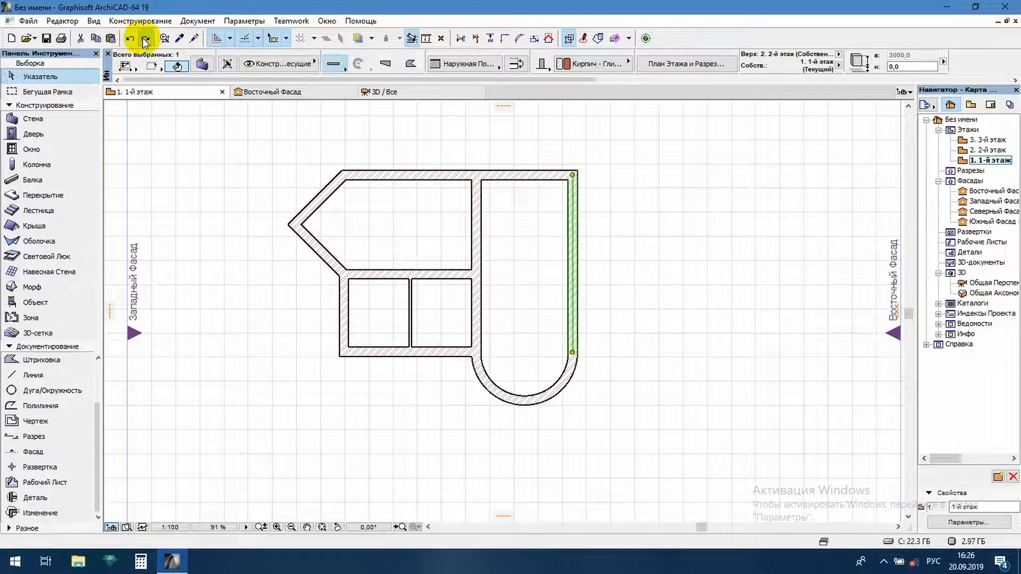
- Redo the undone edits through the red surfaces, the outer wall heights and the bay wall's move
left_click(146, 39)
left_click(146, 38)
left_click(146, 38)
left_click(146, 39)
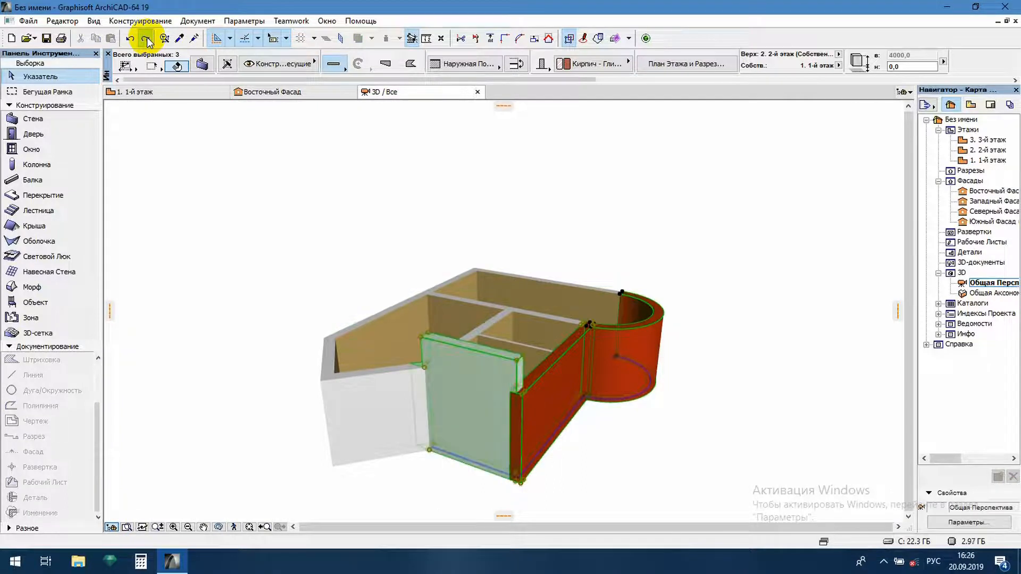
left_click(145, 39)
- Undo the bay wall's move and the height changes of the angled and short grey outer walls, then clear the selection
left_click(132, 41)
left_click(133, 42)
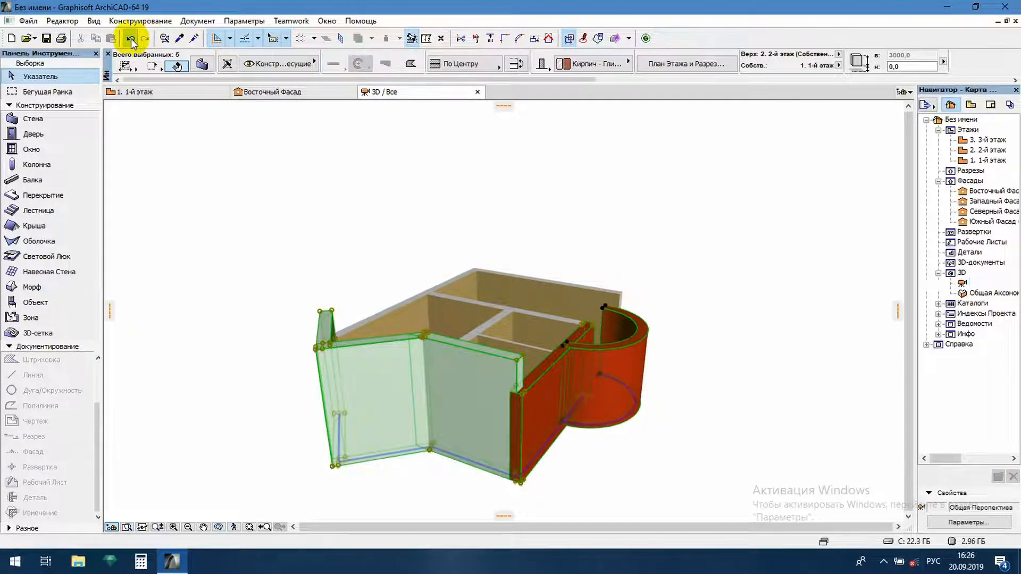
left_click(133, 42)
left_click(132, 42)
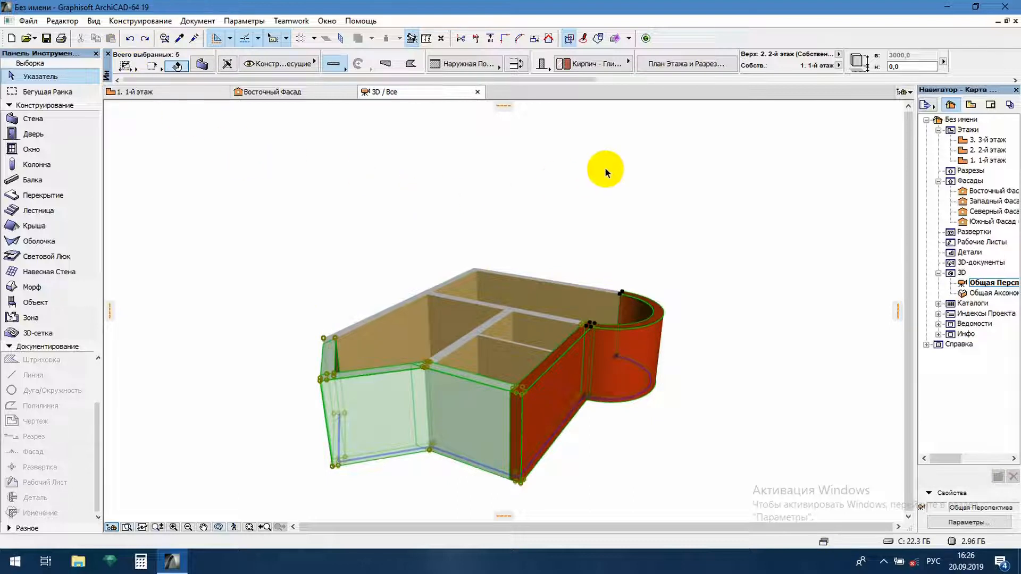
left_click(717, 187)
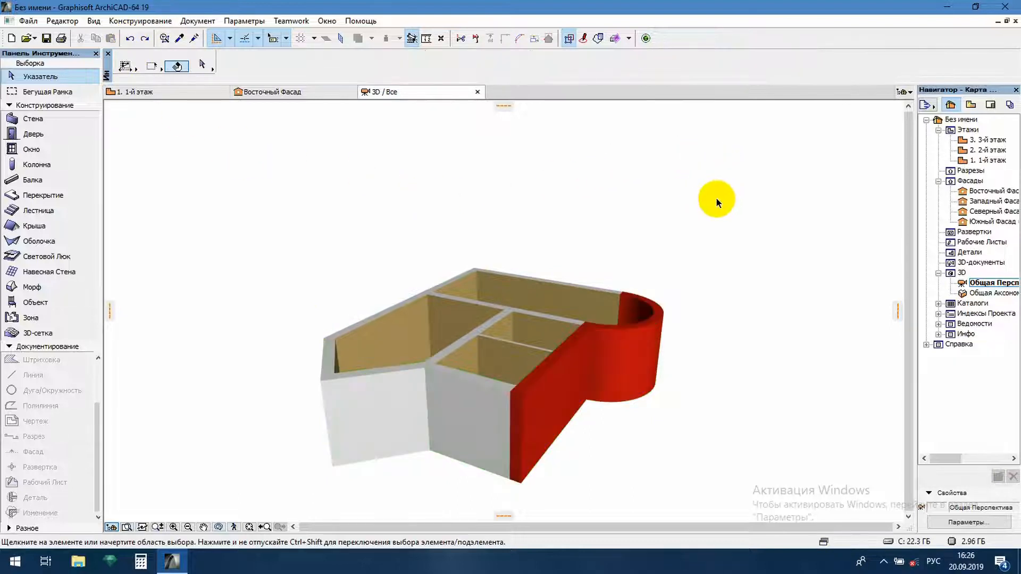